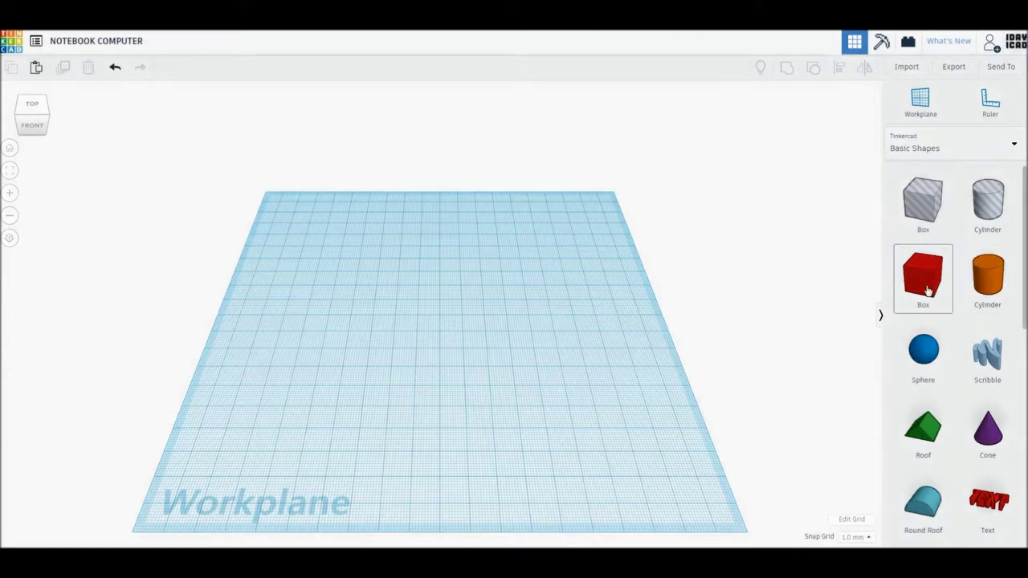
Step: Make the red box 4 tall and 60 wide, then rotate it 90° upright
type("4")
key("Return")
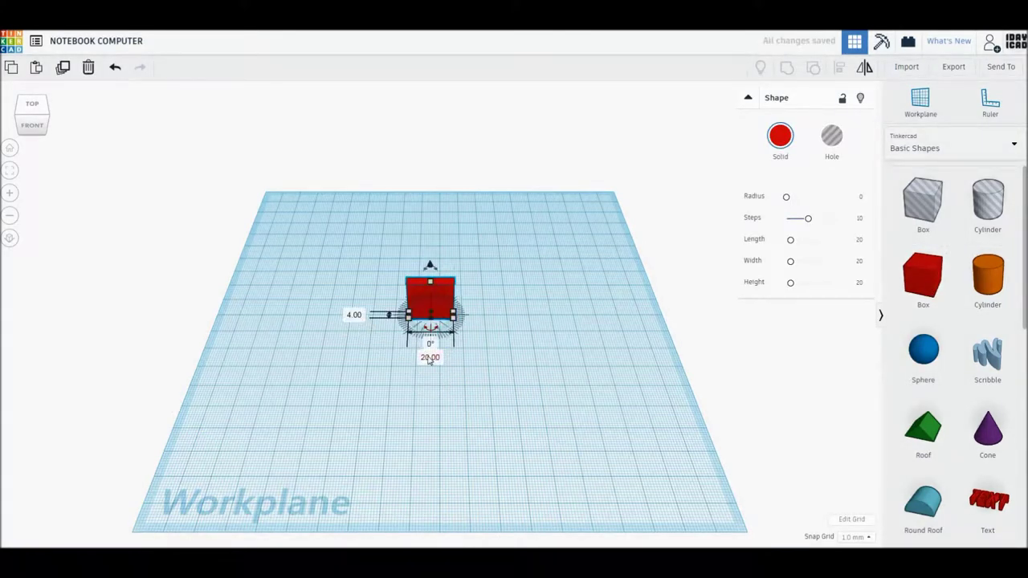
key("Return")
left_click(437, 303)
type("90")
key("Return")
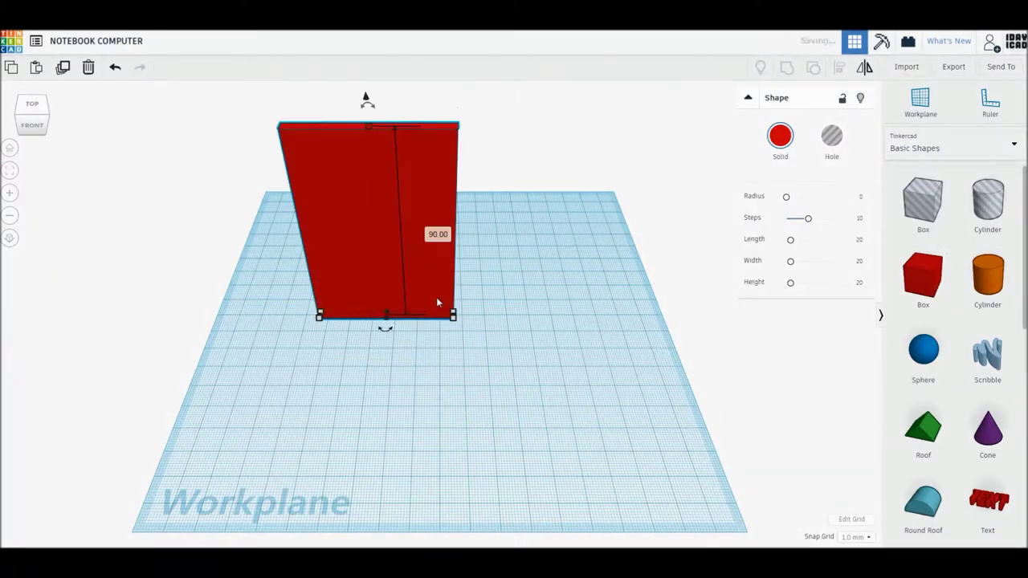
Step: Add a 4×4 mm cylinder with 64 sides and a height of 90
left_click_drag(997, 293, 569, 353)
left_click(634, 367)
type("4")
key("Tab")
type("4")
key("Return")
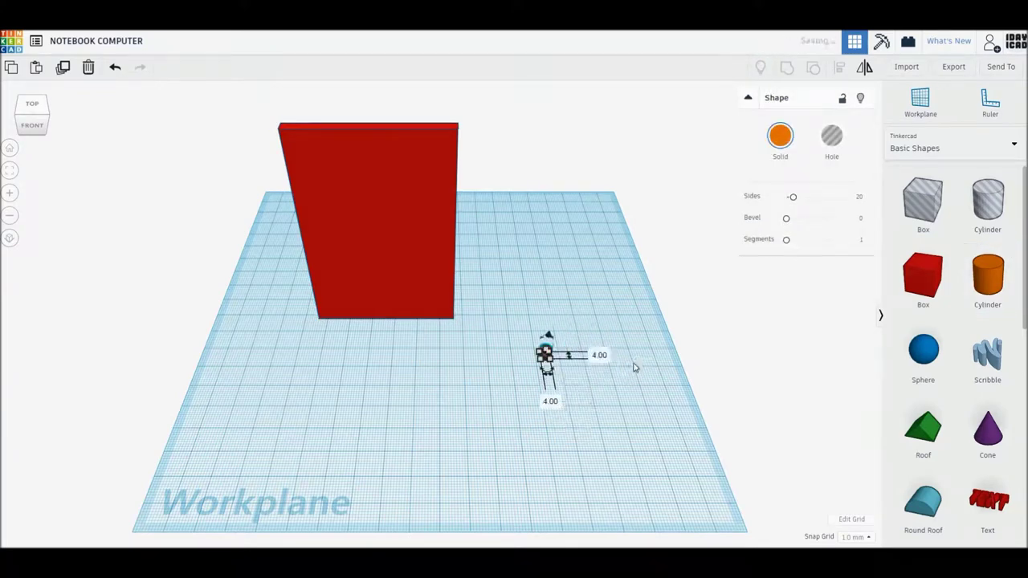
left_click(704, 350)
left_click(545, 354)
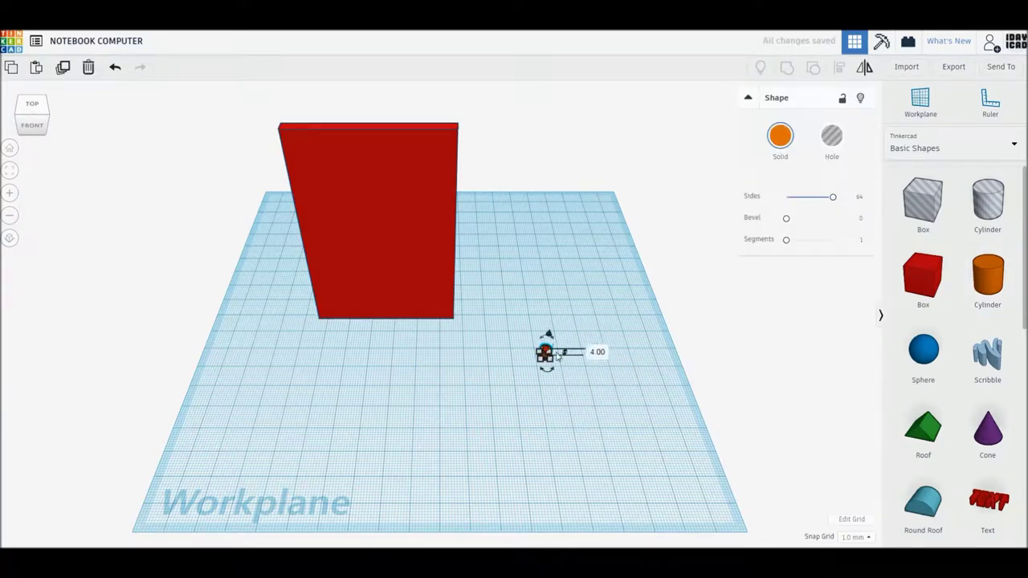
type("90")
key("Return")
left_click(30, 107)
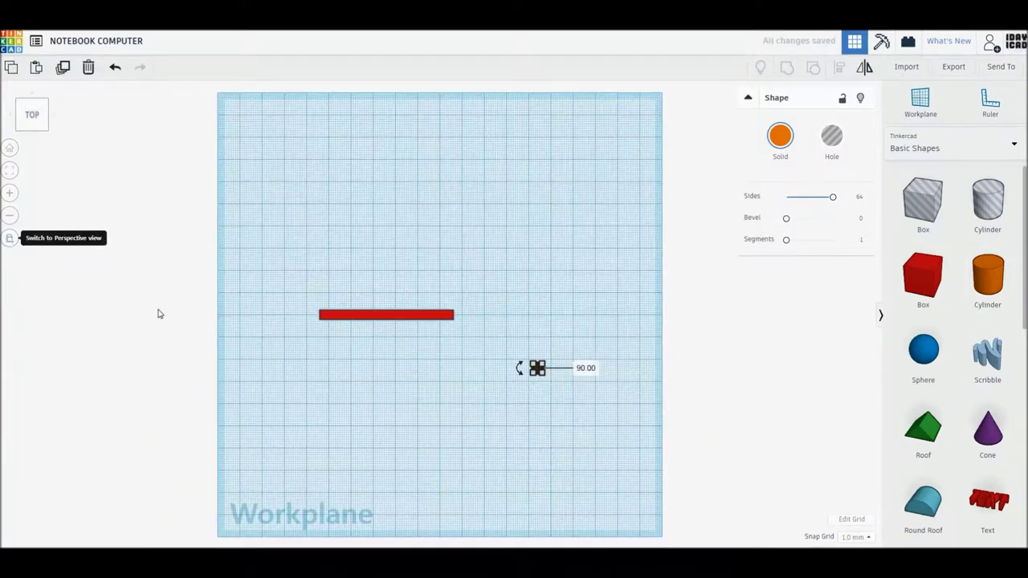
Step: Cap the red bar's left end with the cylinder and group them into one rounded bar
scroll(565, 344, "up", 3)
left_click_drag(503, 276, 306, 255)
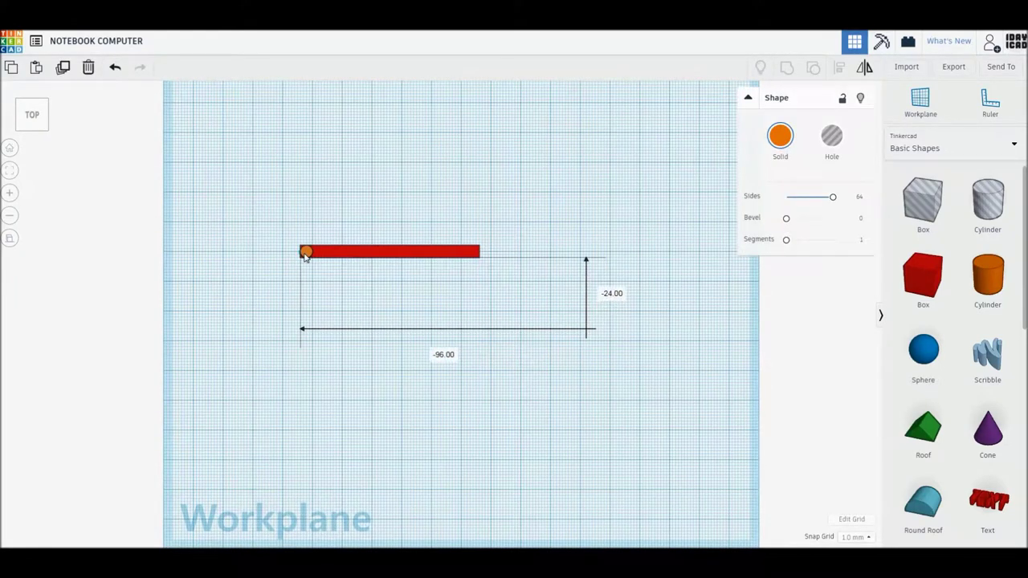
key("ctrl+a")
key("ctrl+g")
mouse_move(326, 257)
left_mouse_down()
mouse_move(460, 285)
mouse_move(426, 356)
mouse_move(390, 289)
left_mouse_up()
scroll(415, 314, "up", 2)
scroll(441, 312, "up", 2)
Step: Duplicate the rounded bar, tilt the copy about 115° and join it to the first bar
key("ctrl+d")
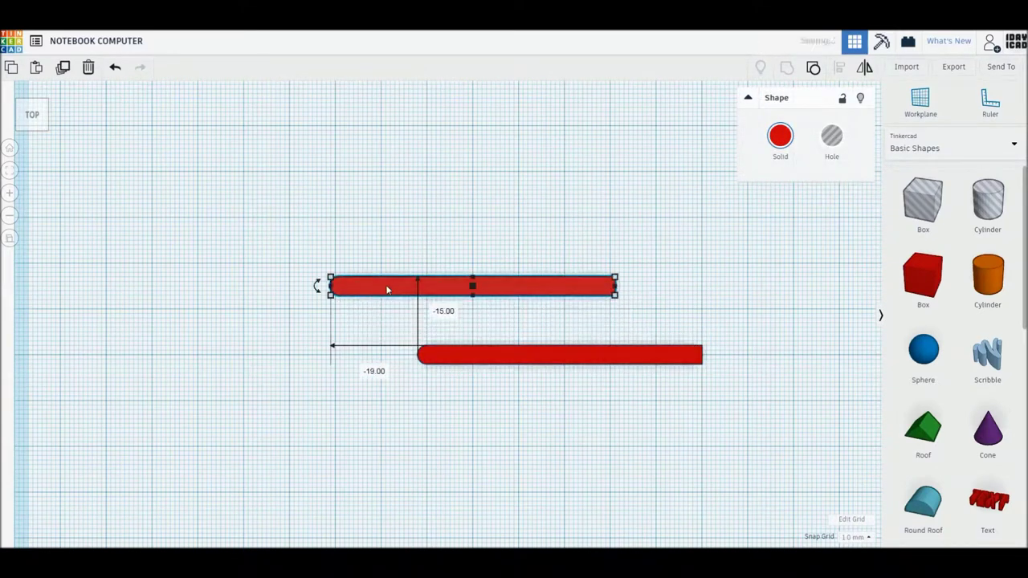
left_click_drag(377, 354, 522, 299)
left_click_drag(530, 413, 430, 361)
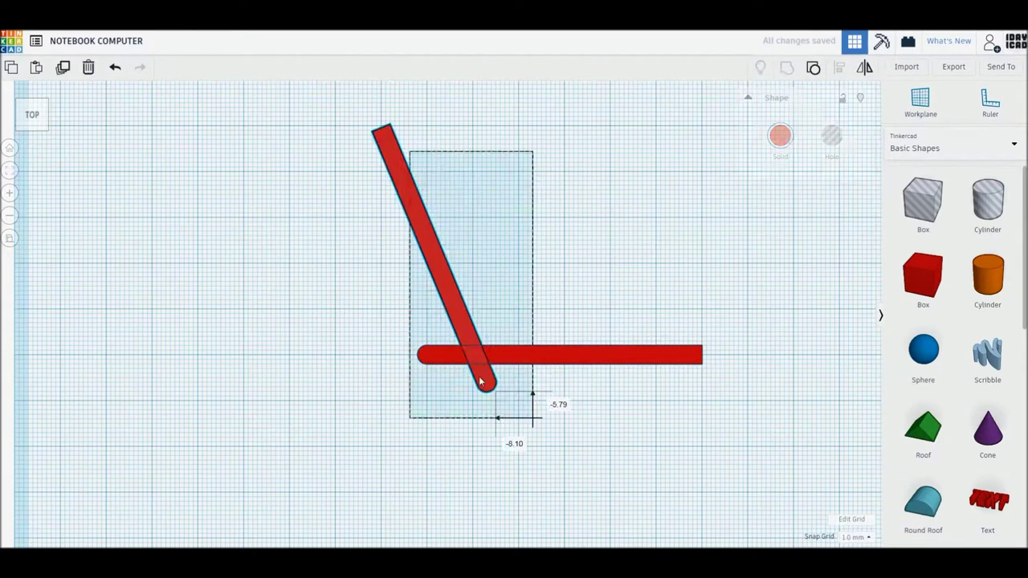
Step: Colour both bars dark grey, level the top bar, and drop a box hole at its right end
key("ctrl+a")
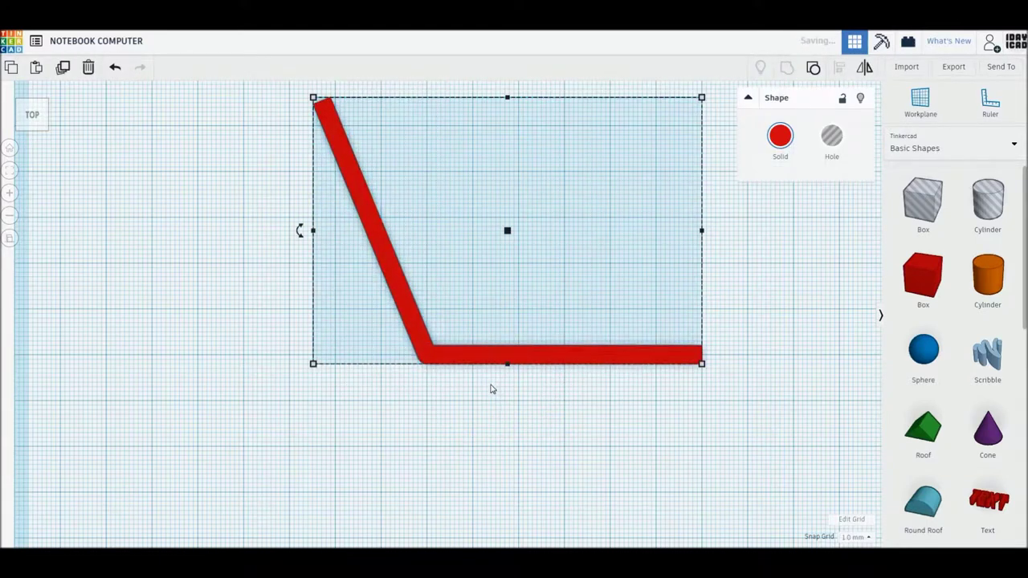
left_click(779, 135)
left_click(768, 214)
left_click_drag(493, 235, 493, 303)
mouse_move(297, 298)
left_mouse_down()
mouse_move(563, 211)
mouse_move(546, 195)
left_mouse_up()
left_click_drag(649, 190, 631, 200)
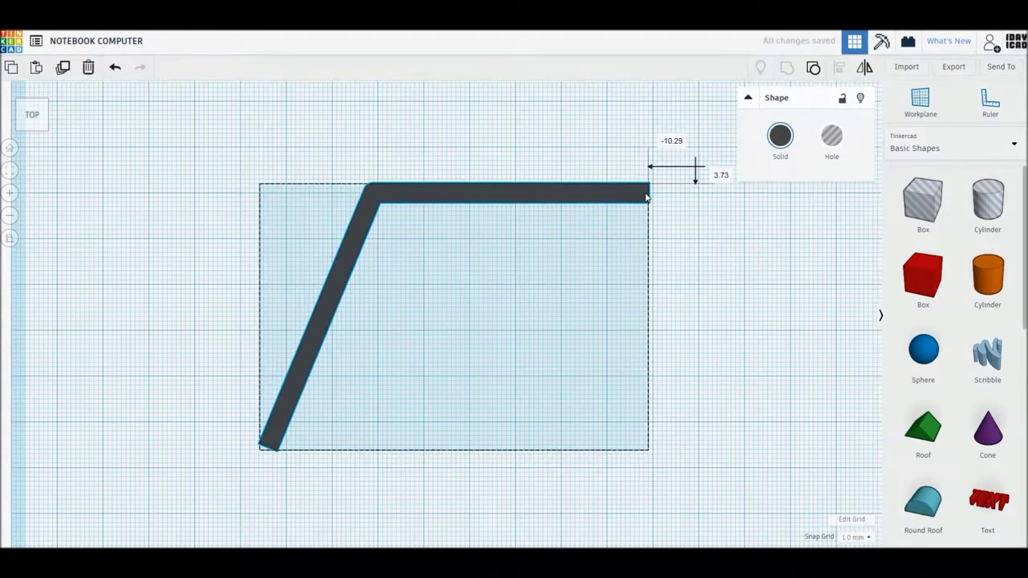
left_click(690, 237)
left_click_drag(923, 200, 416, 259)
Step: Give the thin hole strip an 80 height, move it right of the wall and make it solid
mouse_move(417, 259)
right_mouse_down()
mouse_move(605, 324)
mouse_move(635, 236)
mouse_move(495, 278)
right_mouse_up()
left_click(635, 233)
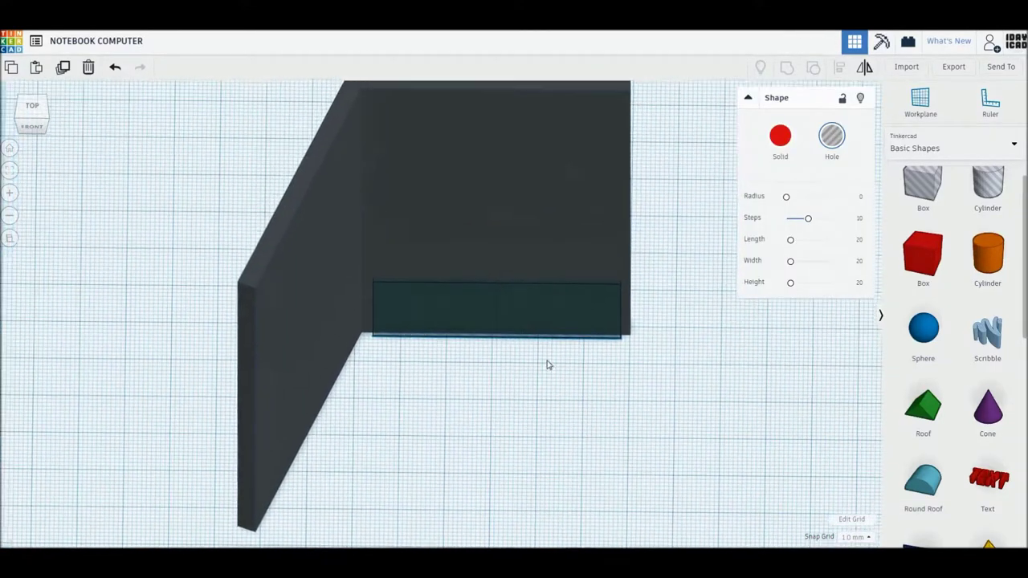
left_click(547, 307)
type("80")
key("Return")
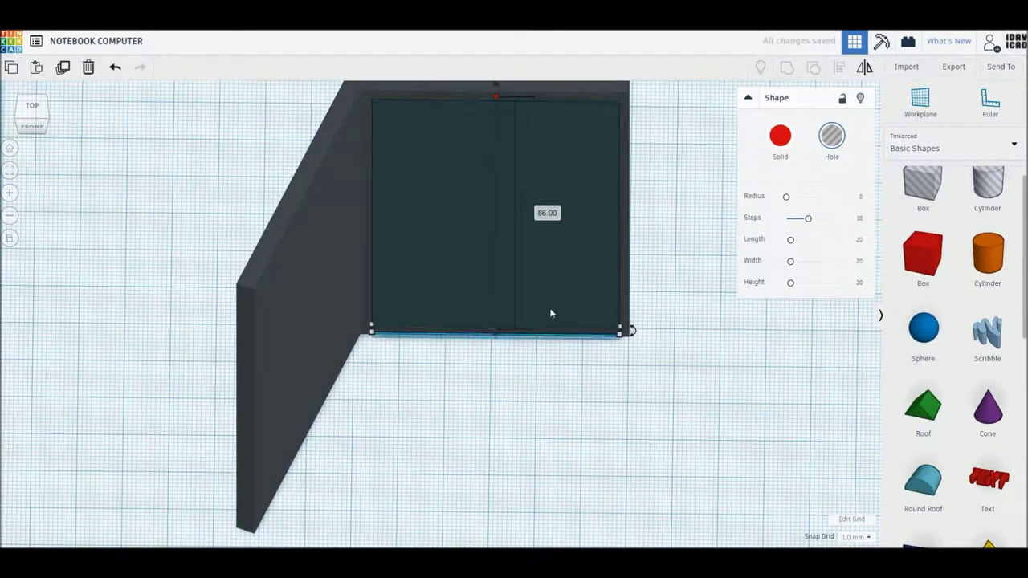
left_click_drag(548, 310, 666, 345)
left_click(780, 135)
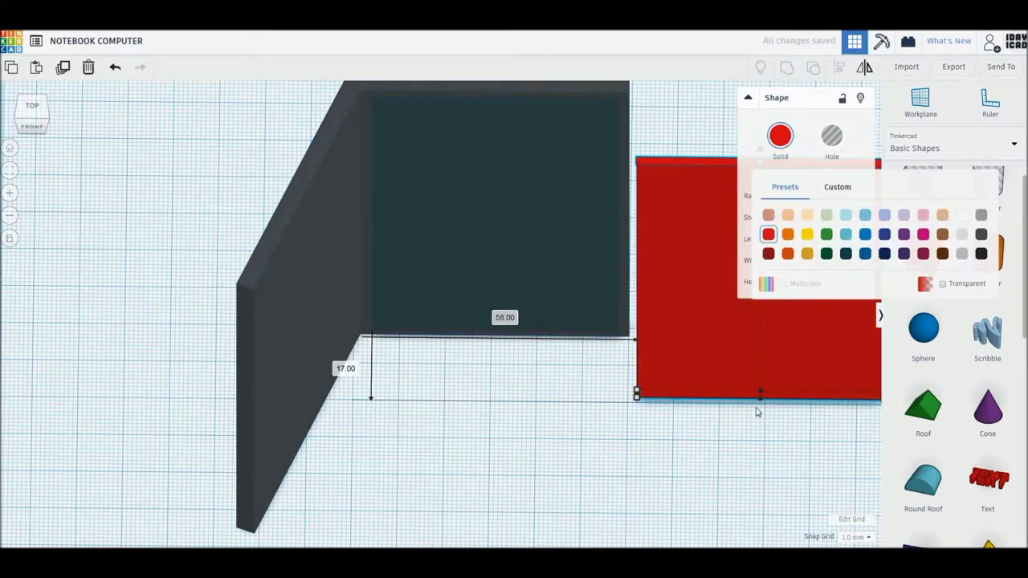
Step: Colour the box light grey, place it on the back wall and group the two
scroll(765, 414, "up", 1)
middle_click_drag(835, 409, 806, 414)
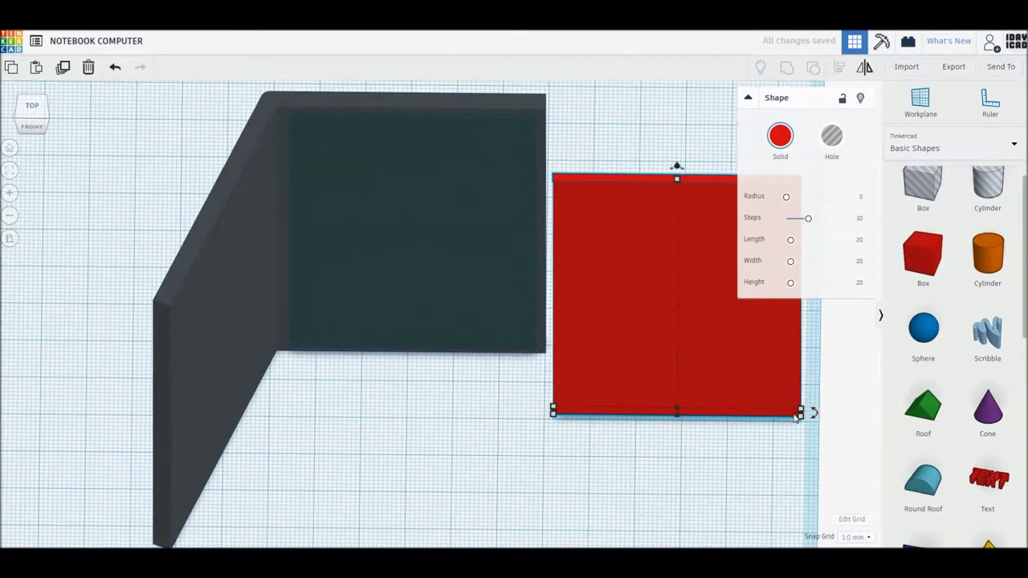
left_click(774, 148)
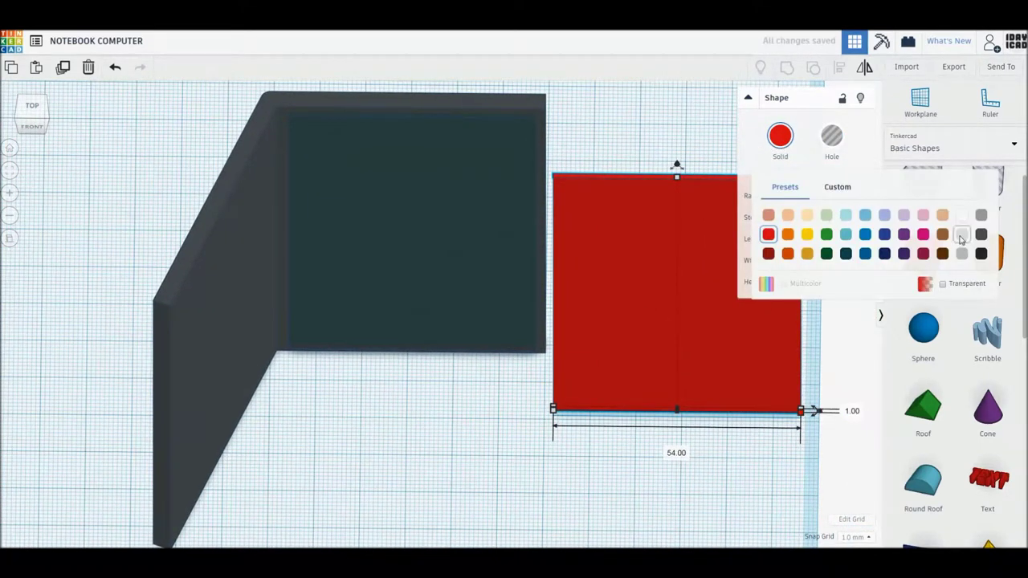
left_click(961, 233)
left_click_drag(689, 380, 428, 318)
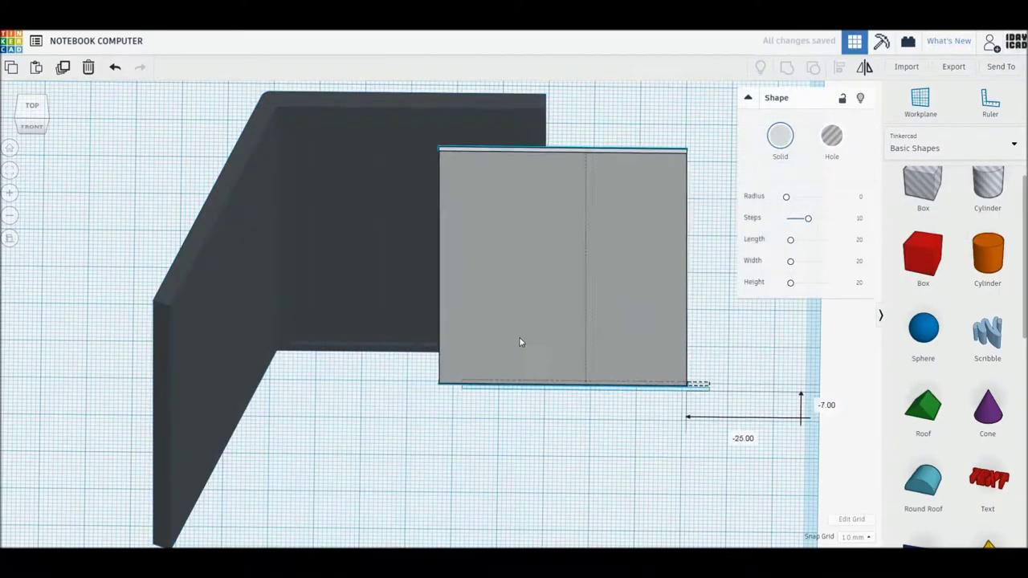
left_click(546, 344, "shift")
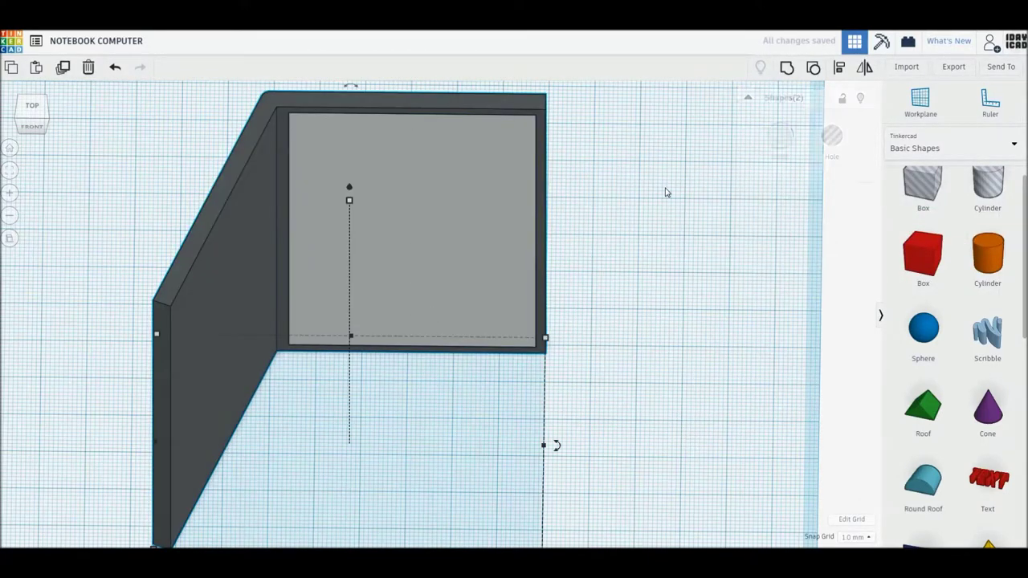
left_click(786, 70)
left_click(779, 136)
left_click(760, 280)
Step: Rotate the group -90° so the screen stands upright, then nudge the laptop 1 mm forward
left_click(393, 458)
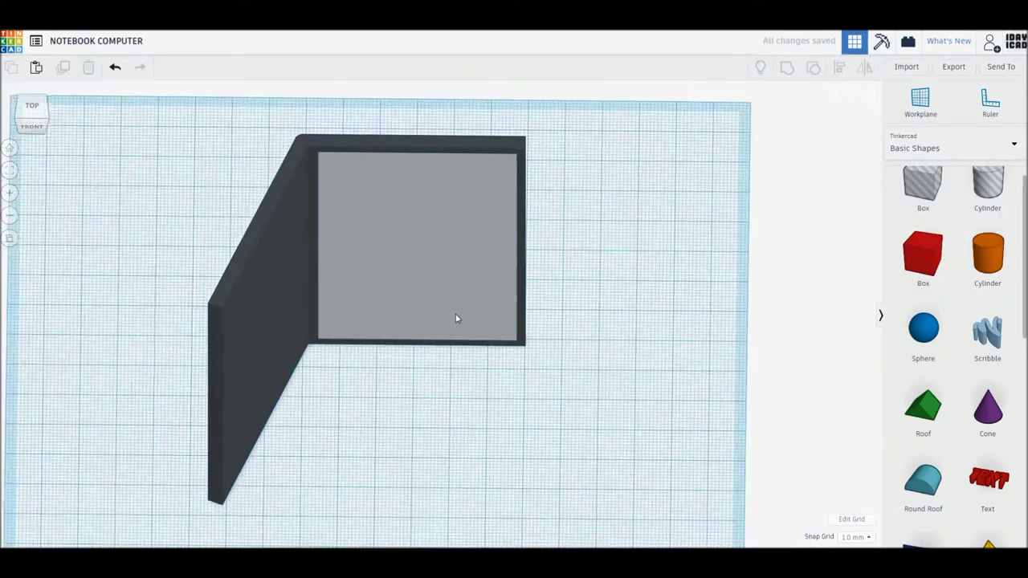
left_click_drag(537, 420, 486, 415)
left_click_drag(368, 128, 226, 219)
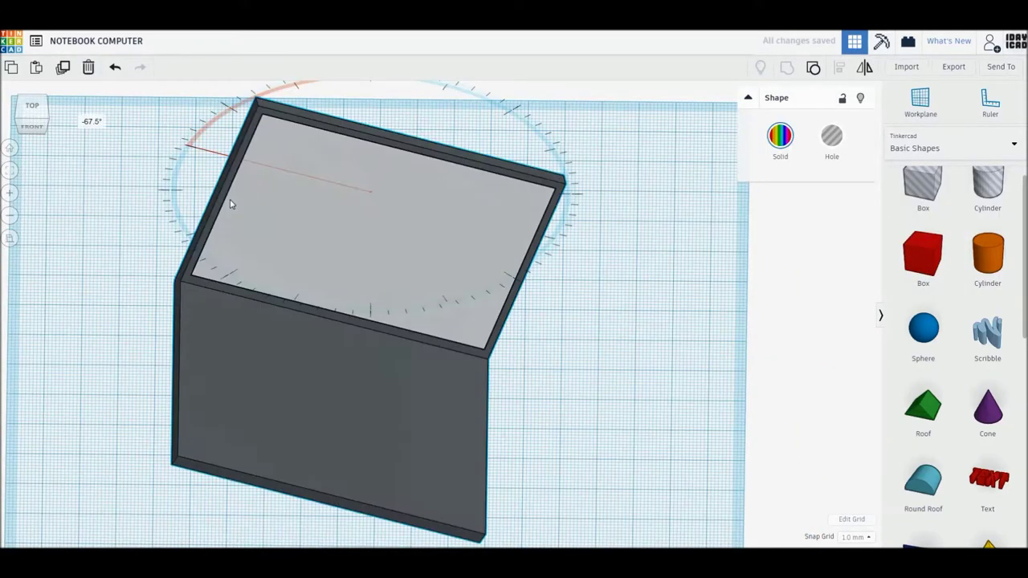
left_click(10, 148)
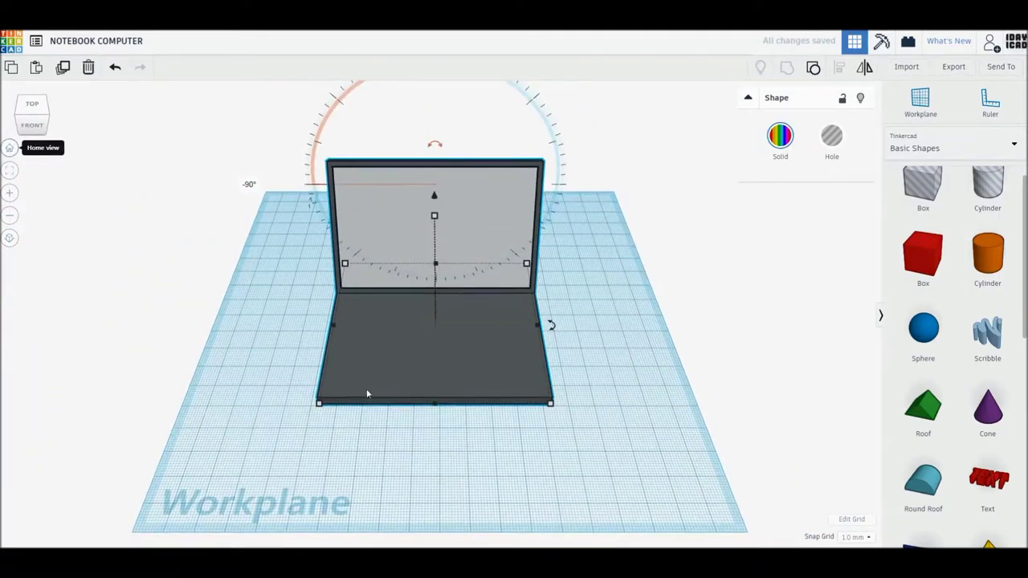
scroll(404, 404, "up", 3)
scroll(426, 462, "up", 2)
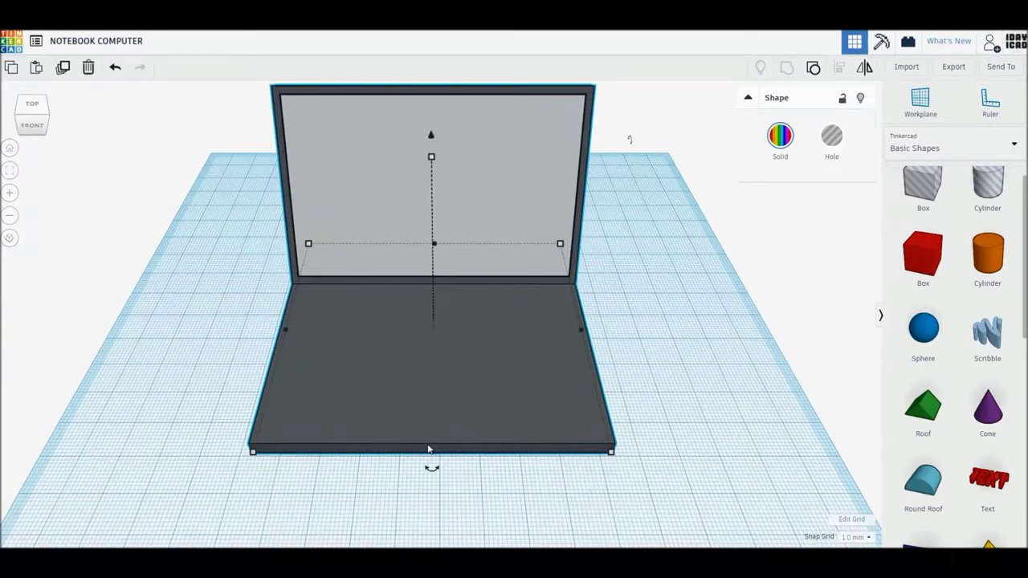
left_click_drag(434, 447, 378, 464)
left_click_drag(463, 450, 458, 444)
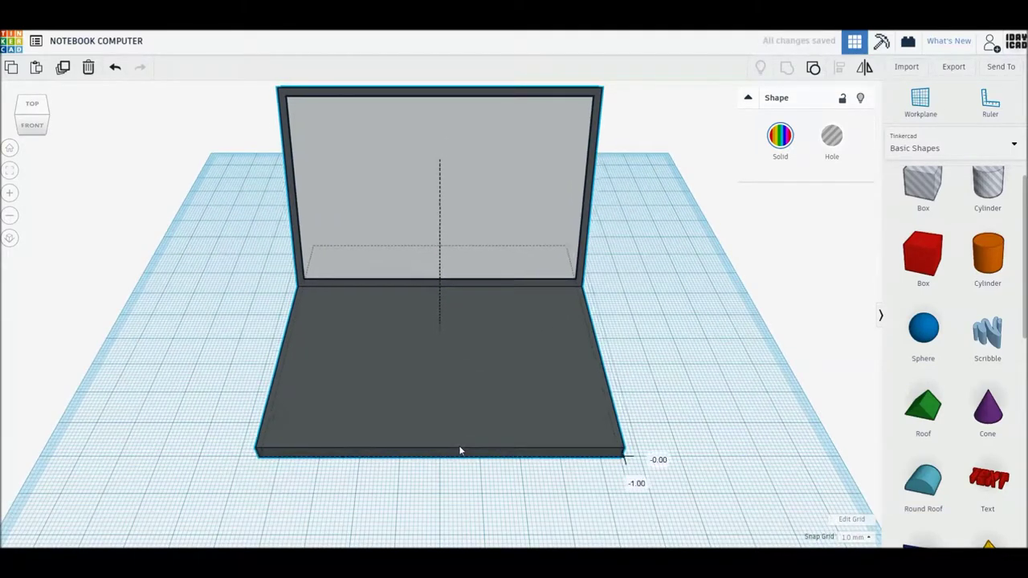
left_click(10, 237)
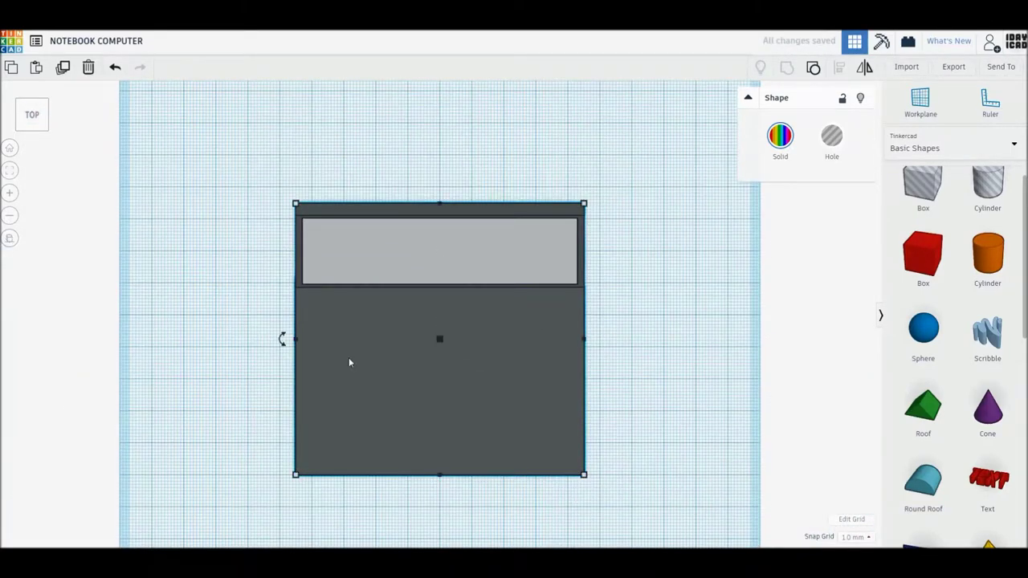
Step: Shift the laptop up and place a small size-3 red key box just below it
key("Up")
key("Up")
key("Up")
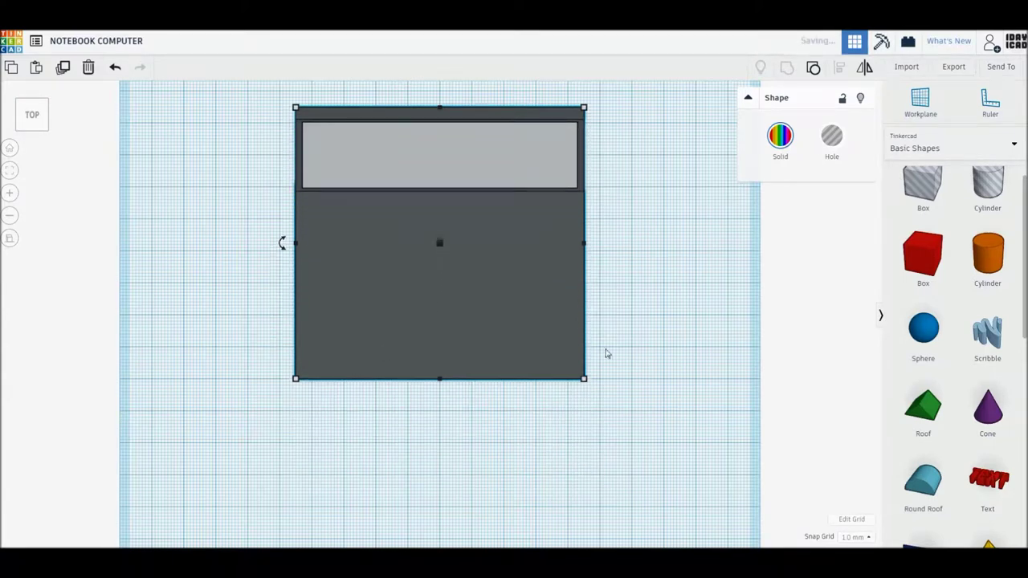
left_click_drag(918, 265, 495, 485)
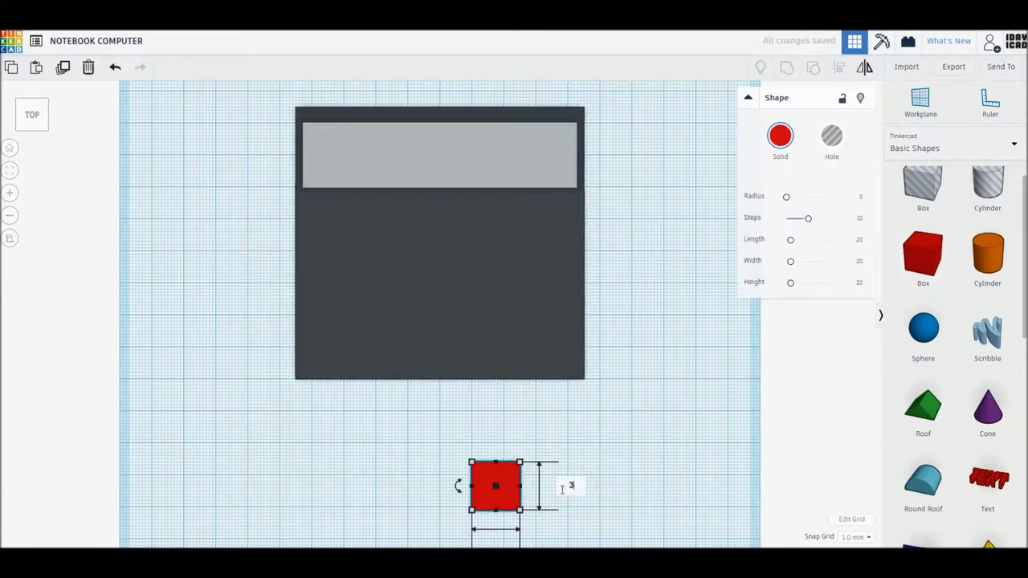
key("Return")
right_click_drag(490, 479, 469, 440)
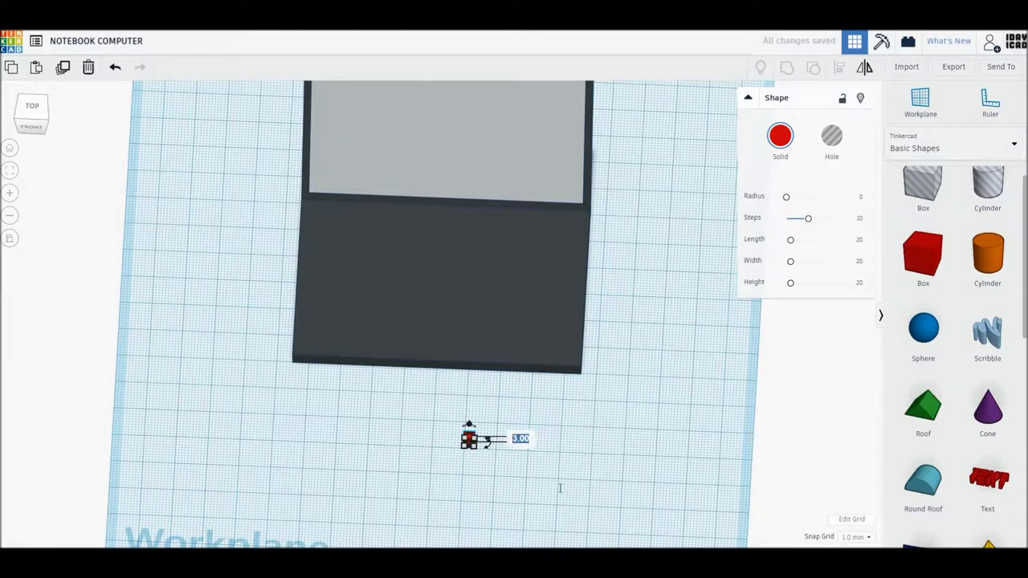
left_click(35, 117)
scroll(358, 415, "up", 5)
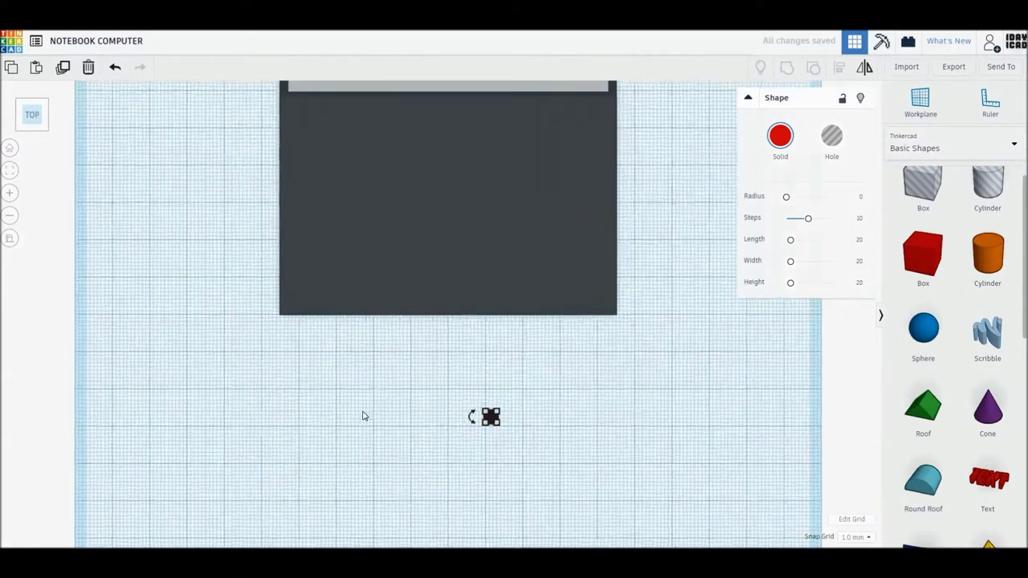
left_click(377, 394)
mouse_move(512, 461)
left_mouse_down()
mouse_move(257, 349)
mouse_move(246, 359)
left_mouse_up()
Step: Duplicate the key box into a 20-key row, with the last four set slightly apart
key("ctrl+d")
key("ctrl+d")
key("ctrl+d")
key("ctrl+d")
key("ctrl+d")
key("ctrl+d")
key("ctrl+d")
key("ctrl+d")
key("ctrl+d")
key("ctrl+d")
key("ctrl+d")
key("ctrl+d")
key("ctrl+d")
key("ctrl+d")
key("ctrl+d")
key("ctrl+d")
key("ctrl+d")
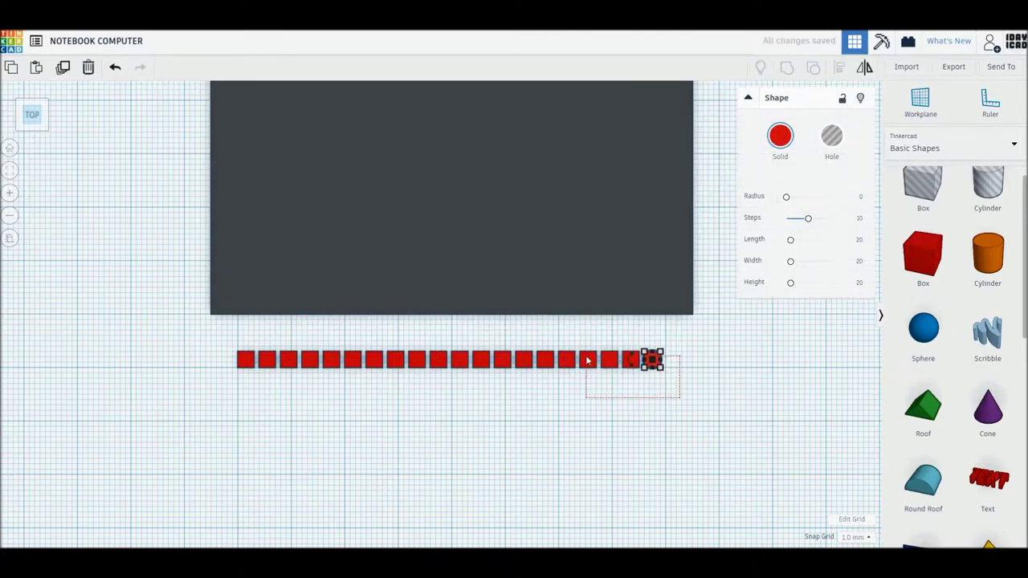
left_click_drag(587, 361, 586, 360)
key("Right")
key("Right")
key("Right")
left_click(541, 518)
Step: Stack the 20-key row into six rows and delete one bottom-row key
left_click_drag(212, 344, 682, 400)
key("ctrl+d")
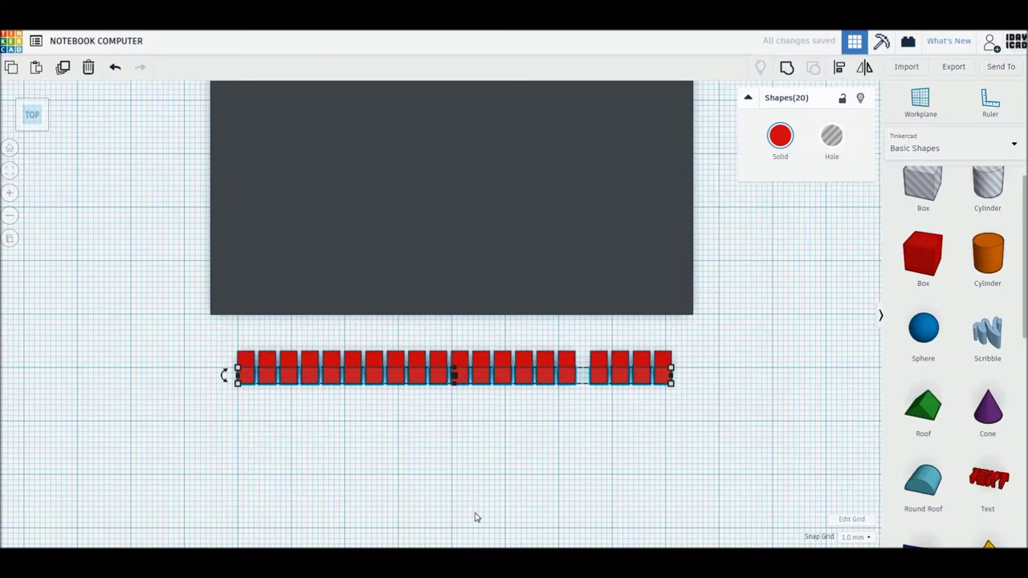
key("ctrl+d")
key("ctrl+d")
key("ctrl+d")
key("ctrl+d")
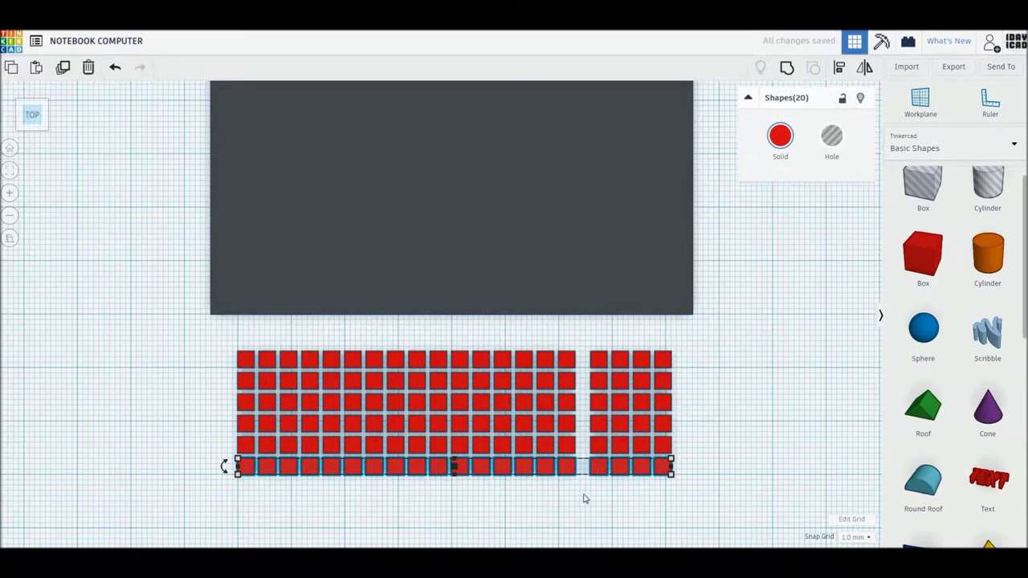
left_click(584, 502)
left_click(598, 466)
key("Delete")
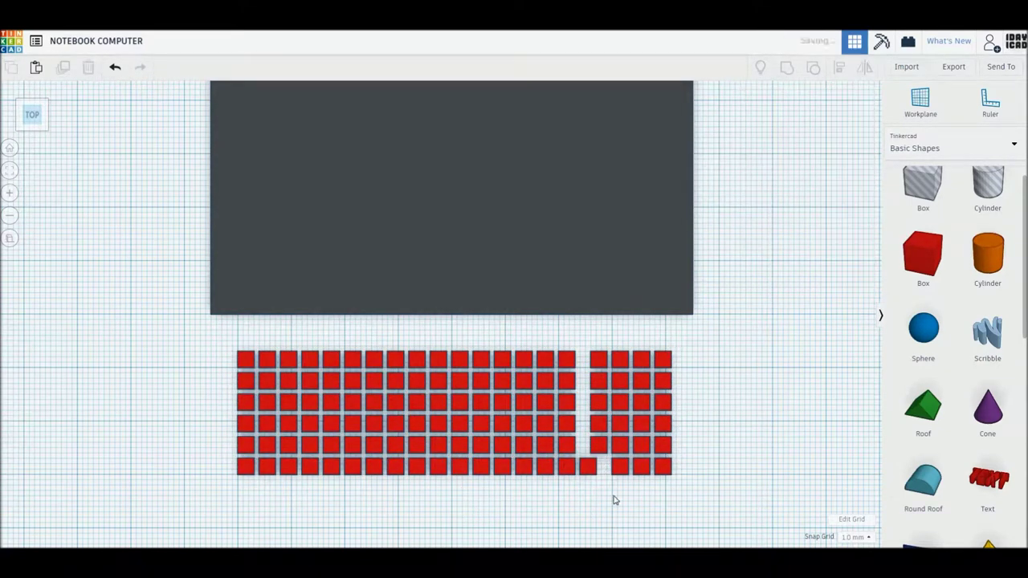
Step: Stretch the bottom-right keypad keys to 7 mm tall and shift the keypad slightly left
left_click_drag(659, 448, 665, 409)
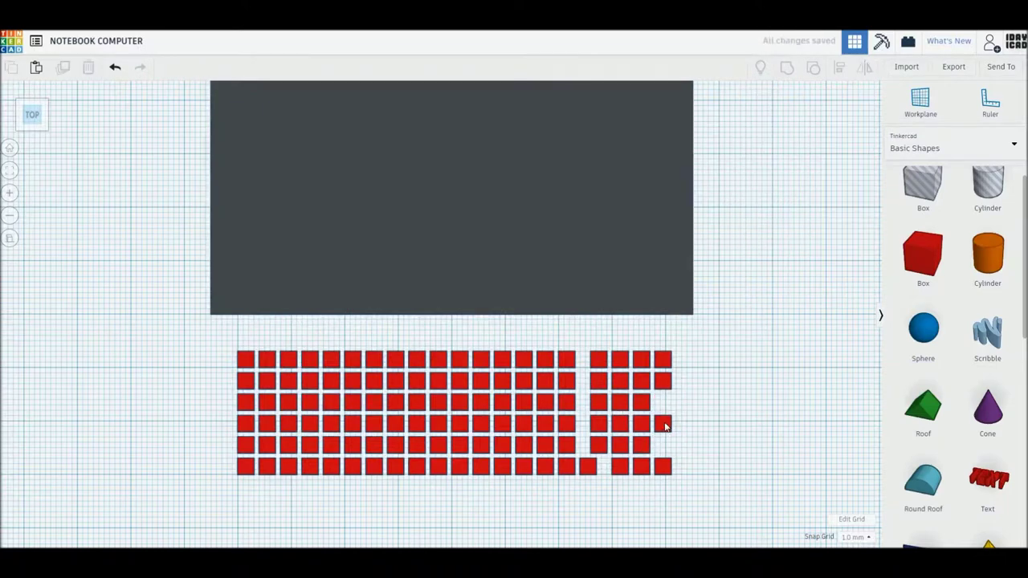
left_click(663, 465)
left_click_drag(662, 456, 665, 443)
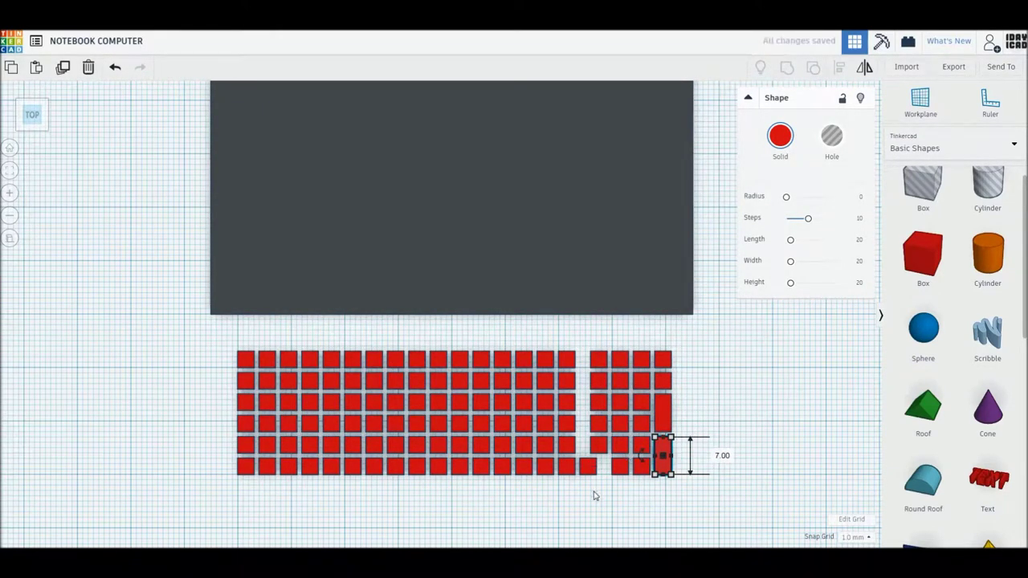
left_click(590, 347)
left_click_drag(721, 486, 721, 487)
key("Left")
key("Left")
left_click(645, 499)
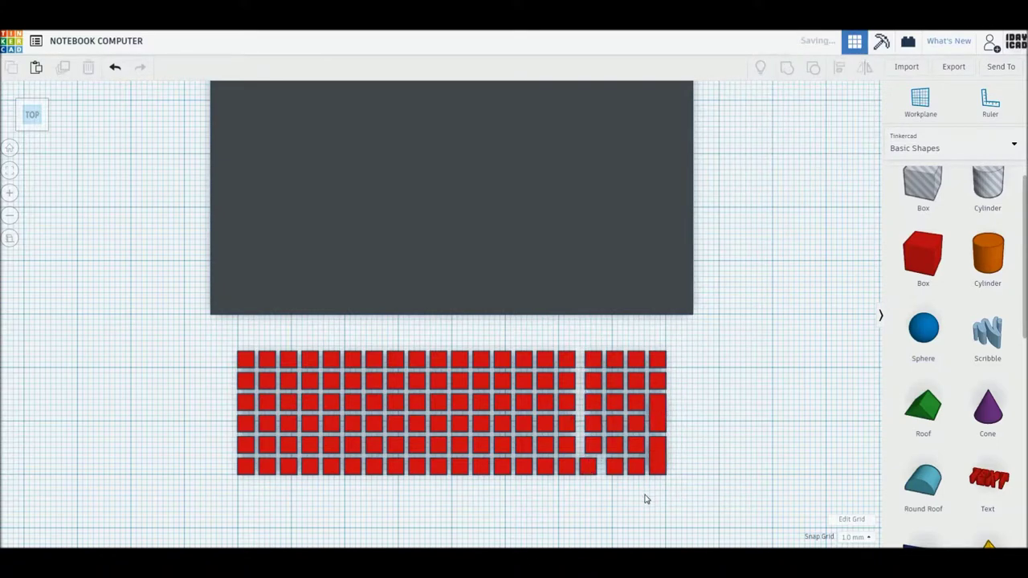
left_click(545, 424)
left_click_drag(544, 424, 564, 424)
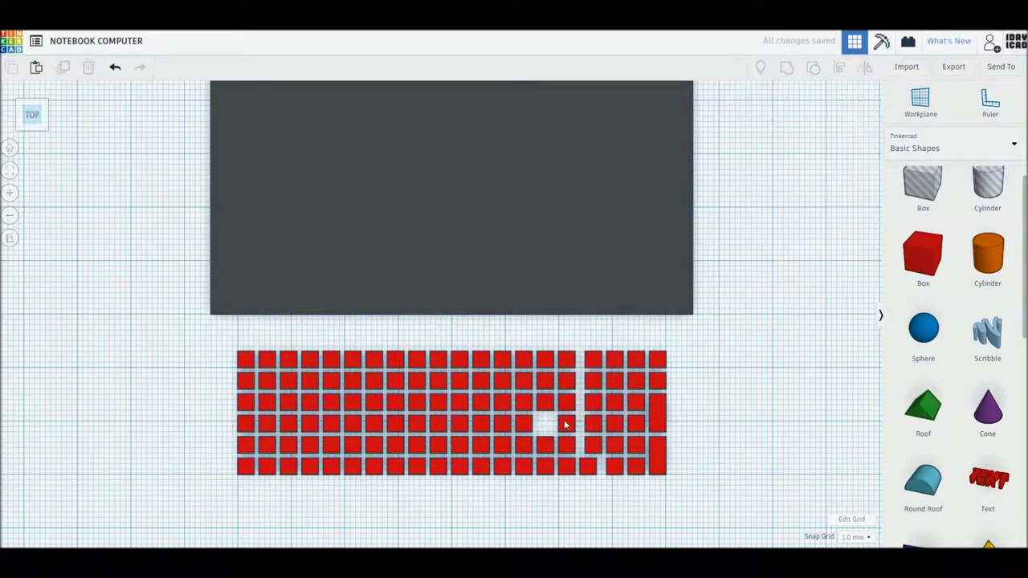
Step: Merge bottom-row keys and stretch one leftward into a long space bar
mouse_move(267, 469)
left_mouse_down()
mouse_move(248, 469)
mouse_move(320, 469)
left_mouse_up()
left_click(309, 466)
left_click(349, 498)
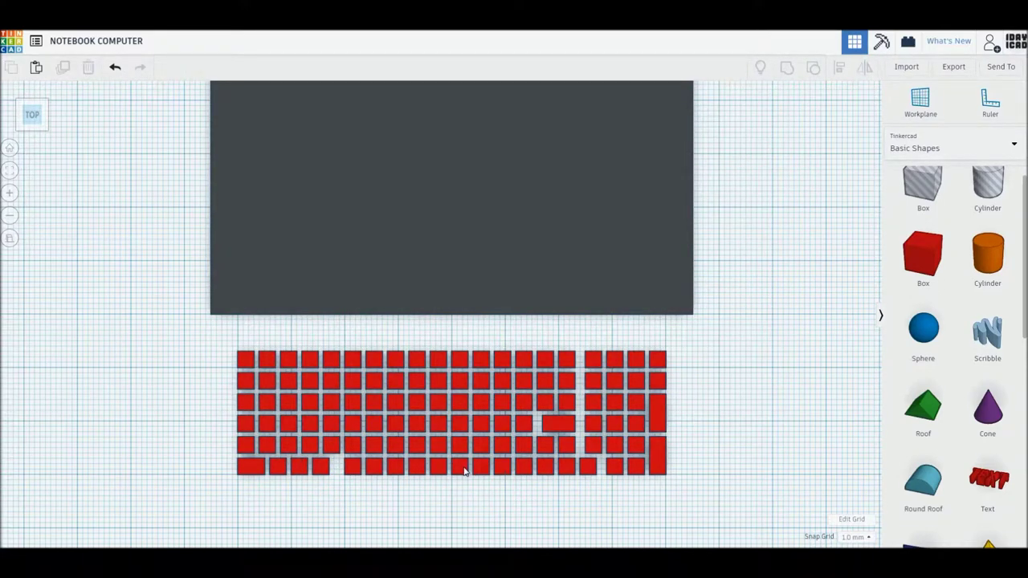
left_click(440, 467)
left_click(416, 477)
left_click(436, 473)
left_click_drag(430, 474, 339, 472)
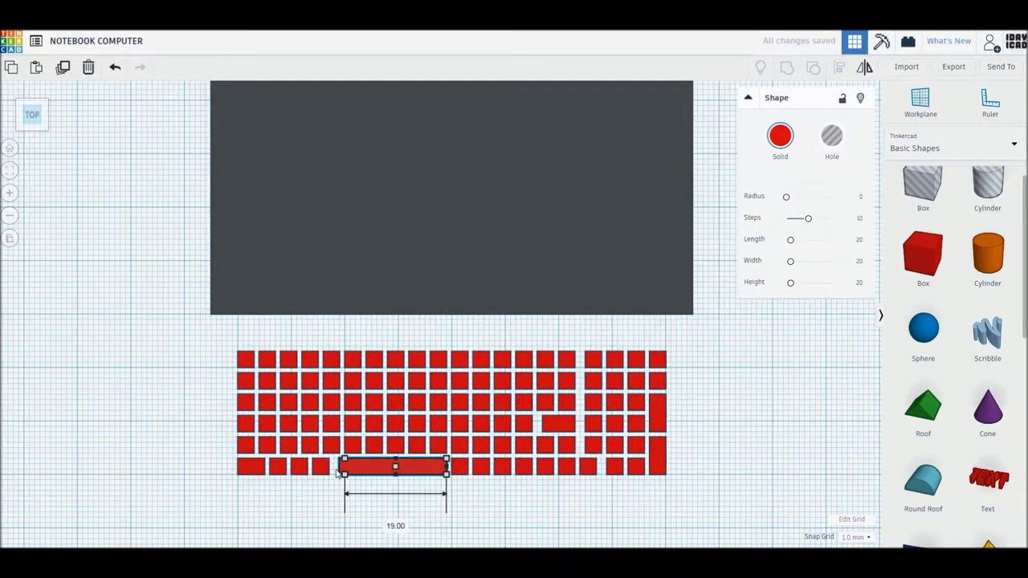
left_click(297, 524)
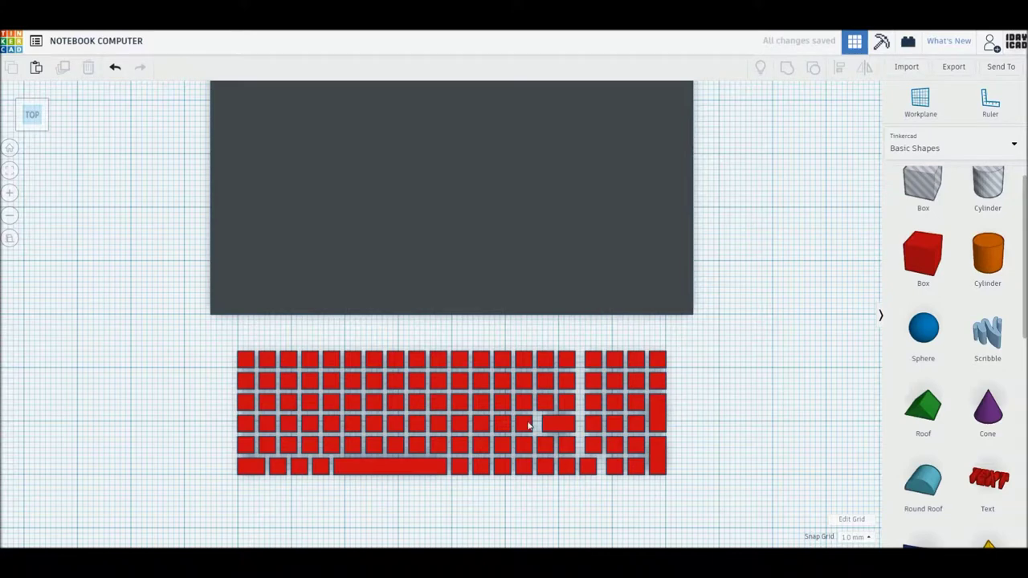
Step: Widen the bottom-left modifier key and rework the keys in the row above
left_click(248, 445)
mouse_move(256, 446)
left_mouse_down()
mouse_move(274, 446)
mouse_move(265, 427)
left_mouse_up()
left_click(267, 425)
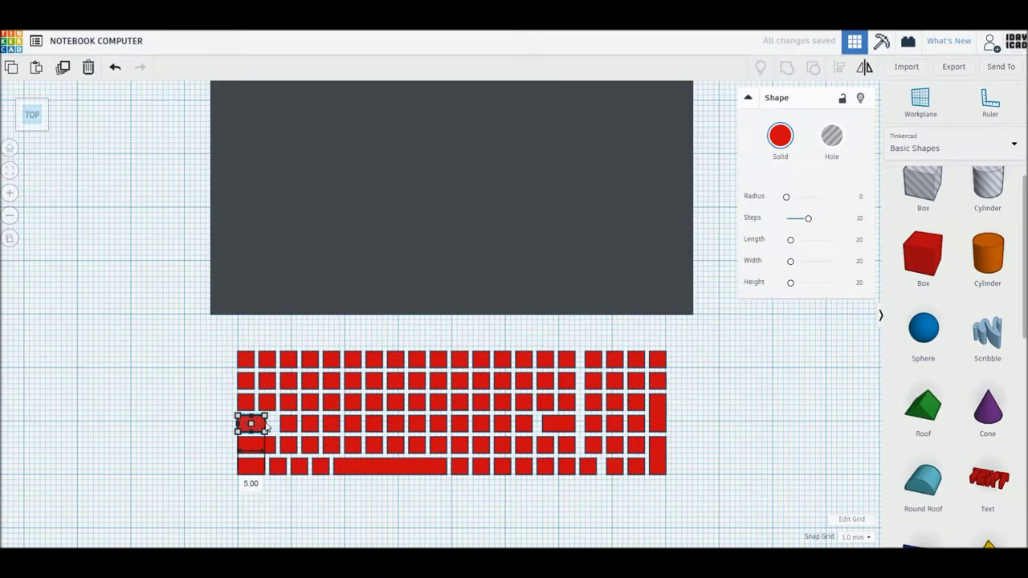
key("ctrl+z")
left_click(523, 425)
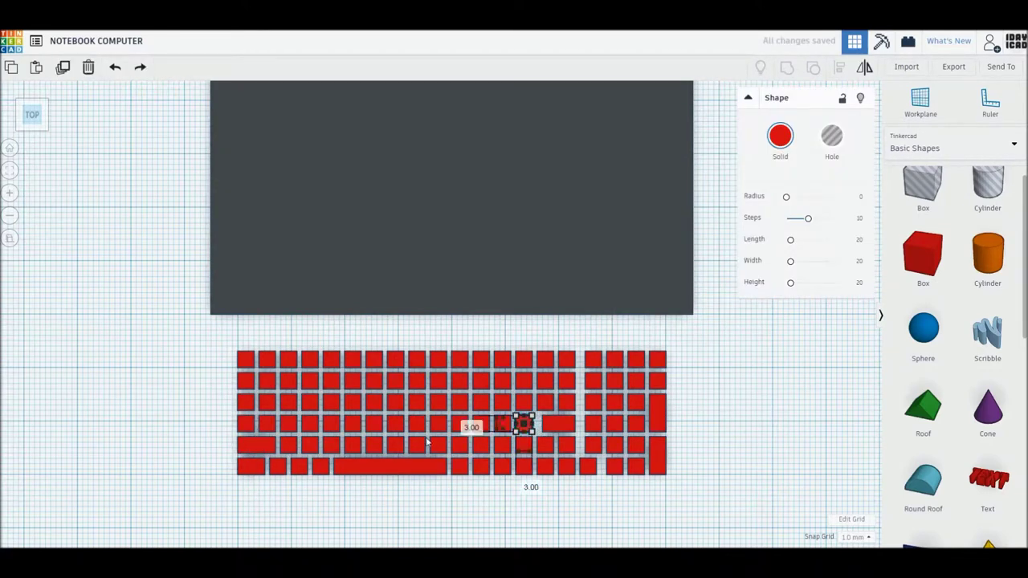
left_click(428, 441)
left_click_drag(268, 430, 266, 430)
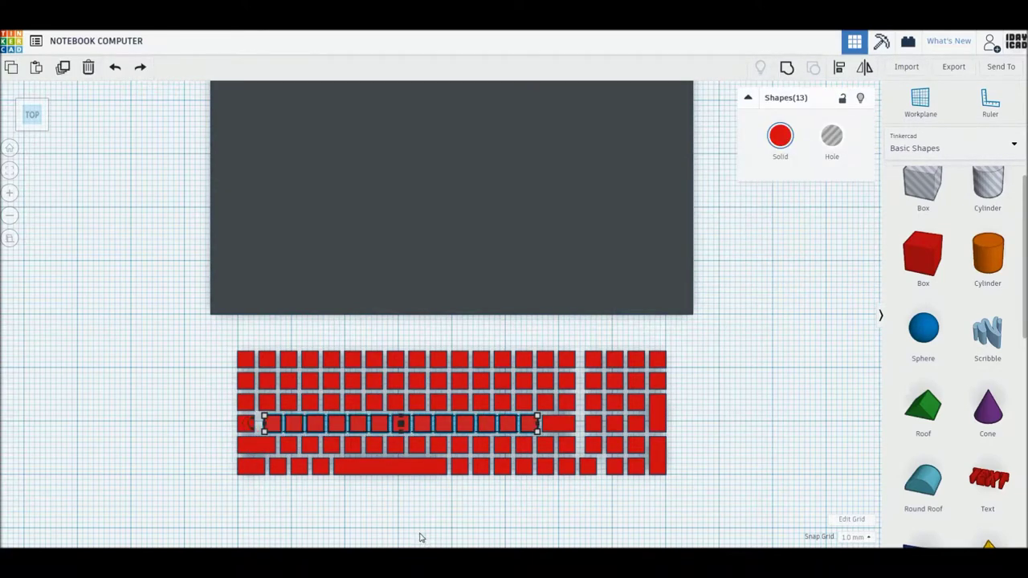
left_click(245, 423)
left_click(184, 418)
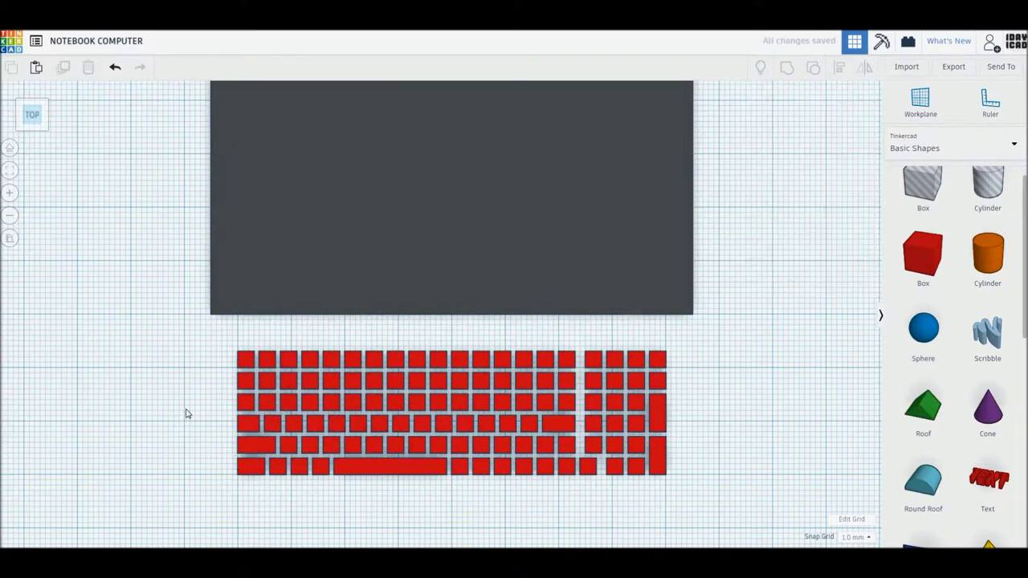
Step: Widen the keys at the fifth row's ends and shift a small key to stagger the row
left_click(525, 452)
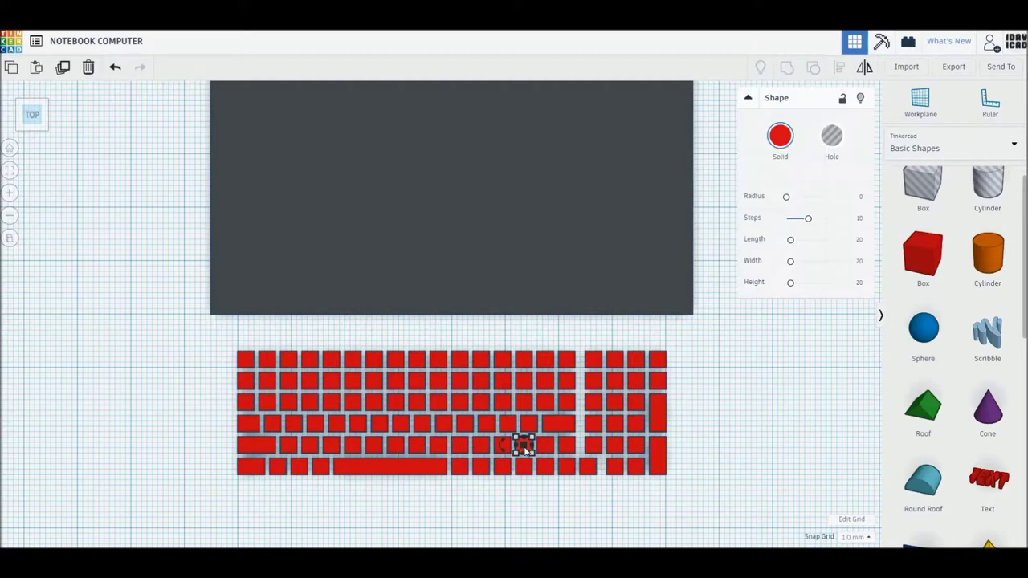
mouse_move(525, 446)
left_mouse_down()
mouse_move(545, 444)
mouse_move(521, 452)
left_mouse_up()
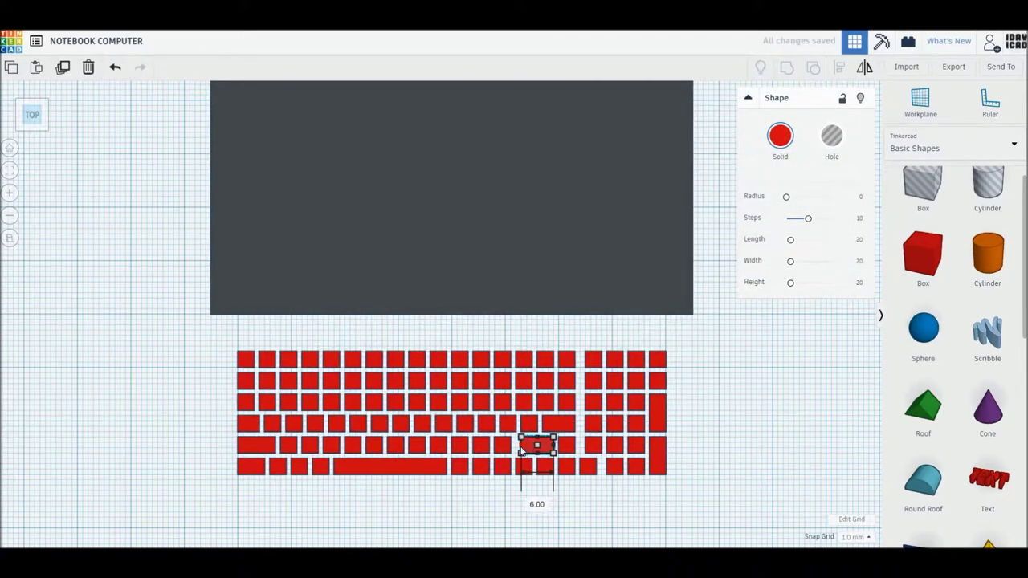
left_click(512, 454)
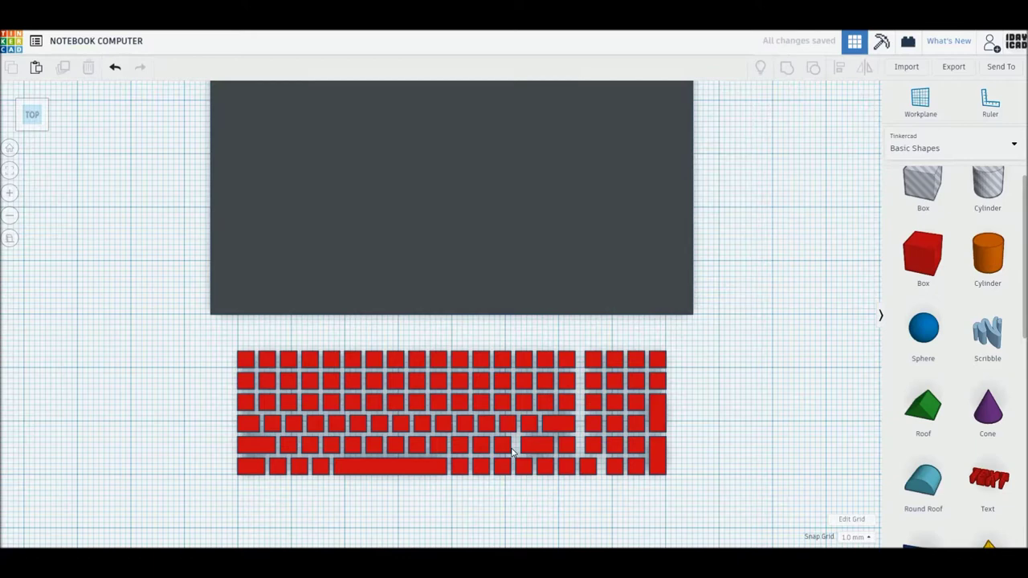
left_click(290, 448)
left_click(256, 446)
left_click_drag(275, 446, 281, 446)
left_click(179, 486)
left_click(273, 426)
mouse_move(277, 425)
left_mouse_down()
mouse_move(261, 428)
mouse_move(543, 428)
left_mouse_up()
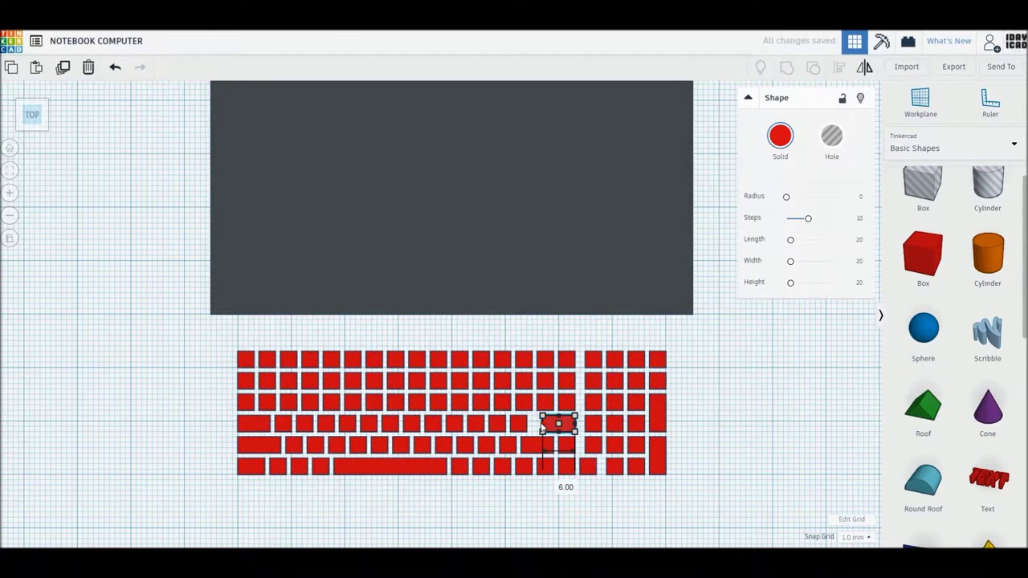
left_click(232, 410)
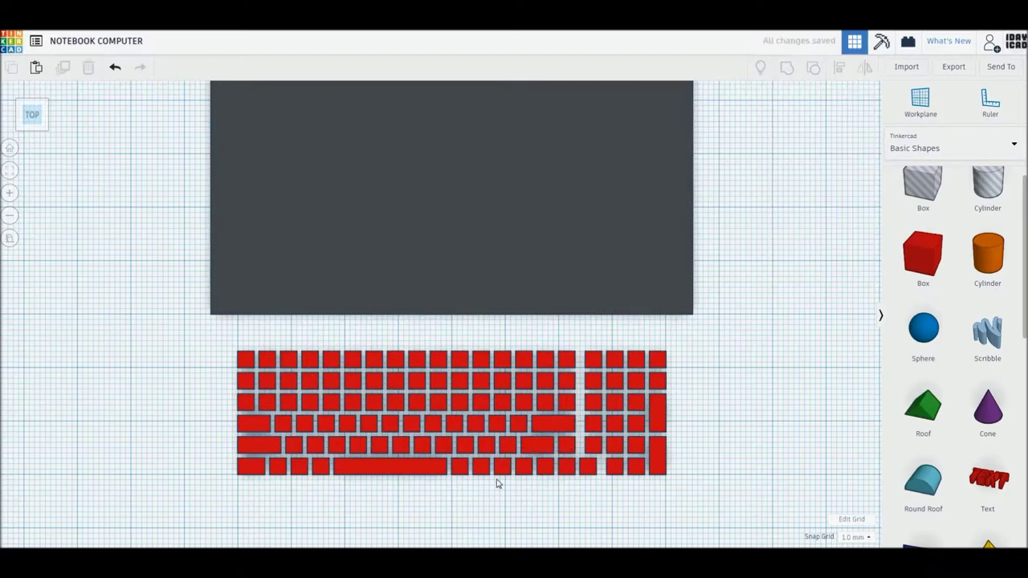
Step: Duplicate all keys onto the dark base as holes and group them to cut recesses
left_click_drag(407, 426, 688, 508)
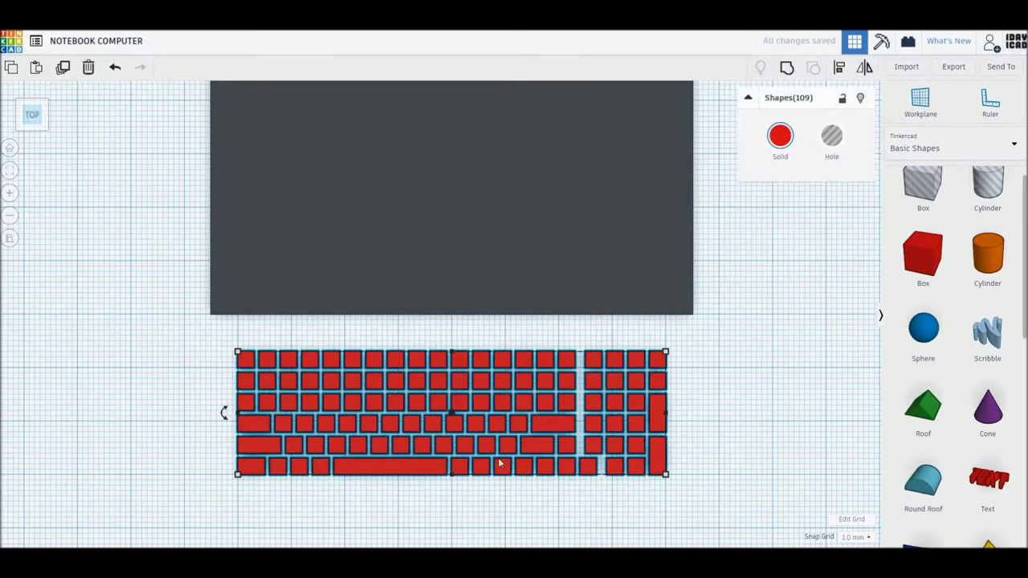
right_click_drag(498, 465, 422, 293)
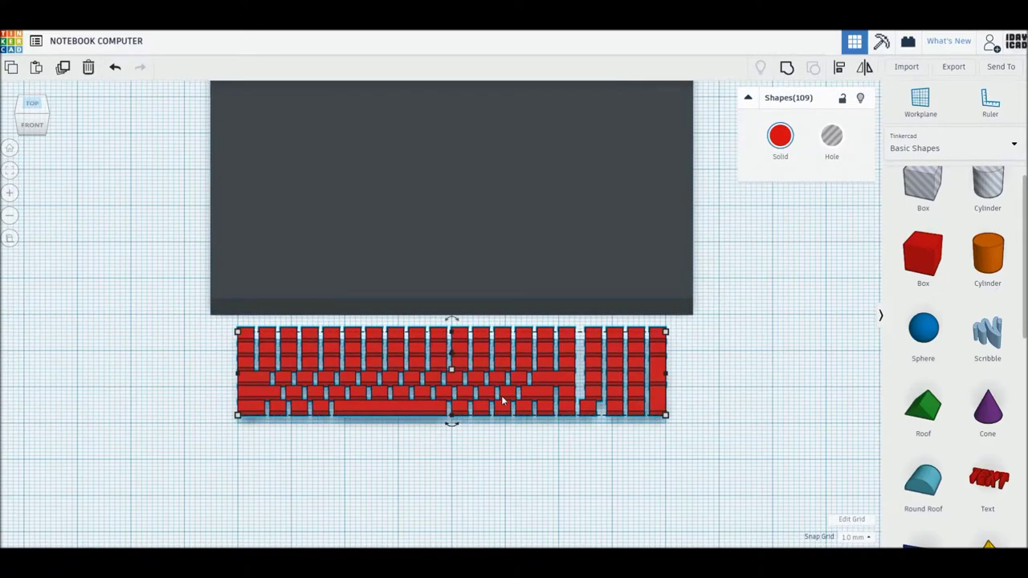
left_click(42, 108)
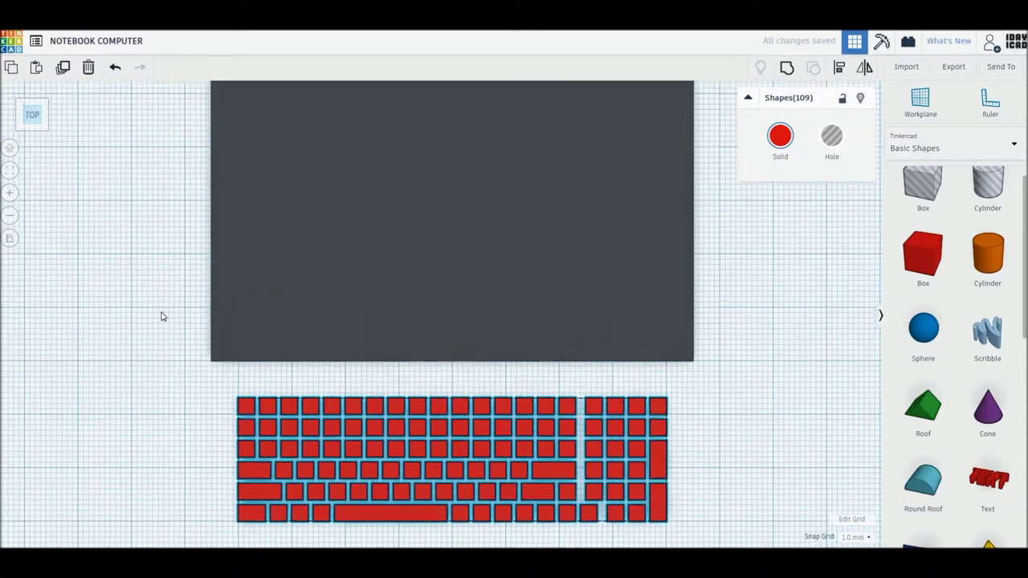
scroll(161, 353, "up", 2)
scroll(161, 354, "up", 2)
scroll(161, 354, "down", 1)
key("ctrl+d")
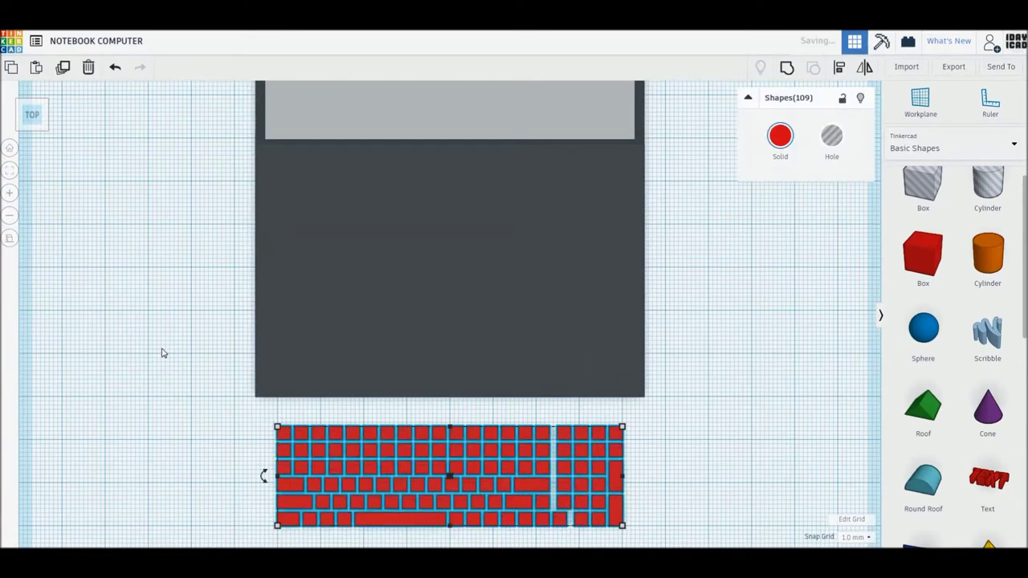
key("Up")
key("Up")
key("Up")
key("Up")
key("Up")
key("Up")
key("Up")
key("Up")
left_click(832, 138)
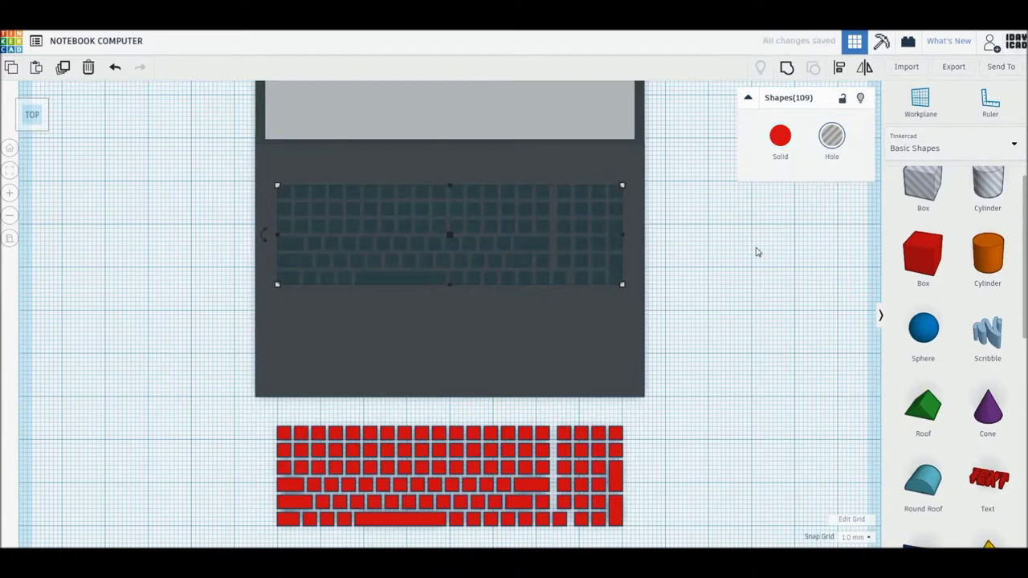
left_click(321, 170, "shift")
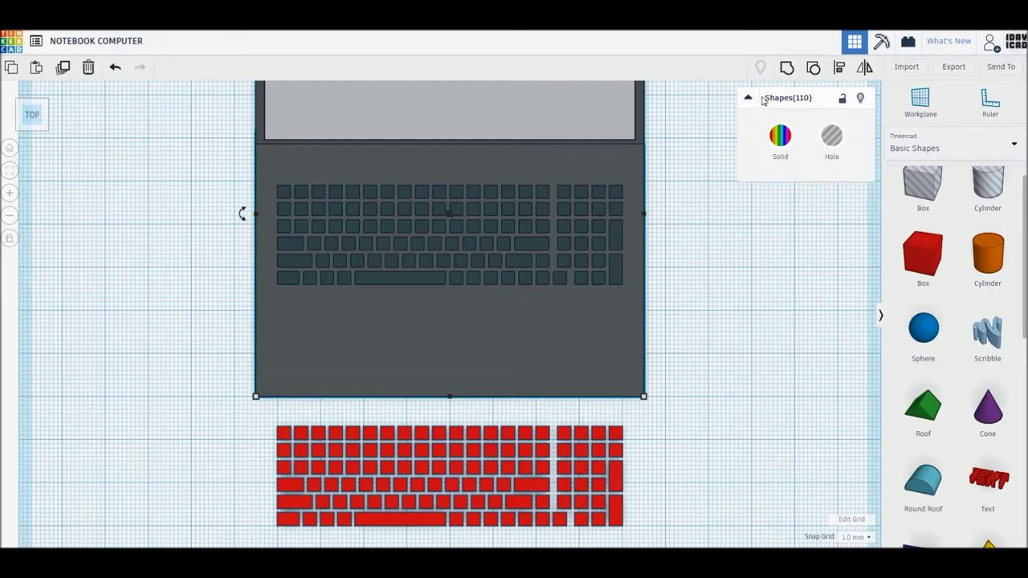
key("ctrl+g")
Step: Place the red keyboard into the recesses, colour it light grey and adjust the space bar
left_click_drag(249, 409, 526, 504)
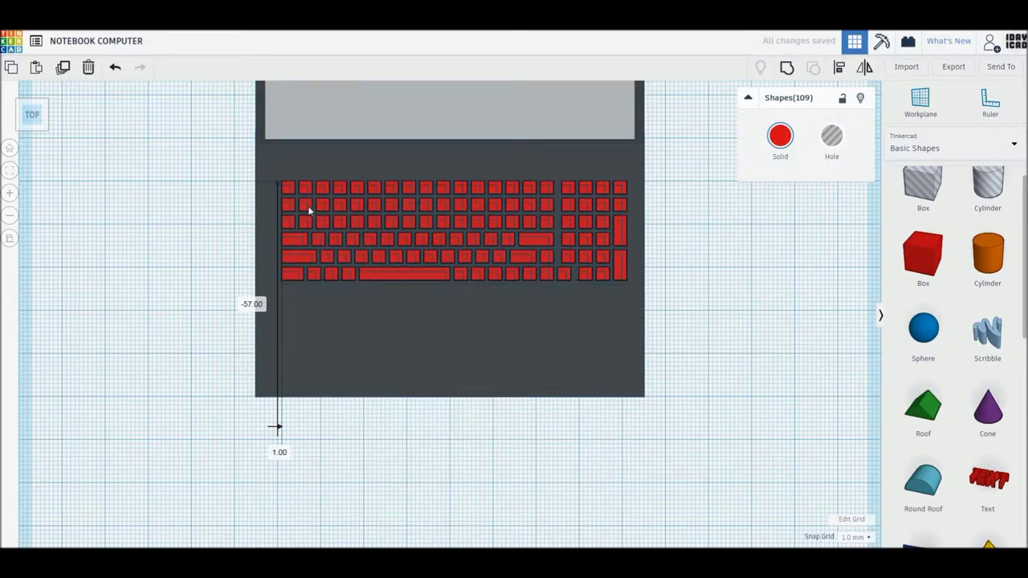
left_click_drag(307, 447, 301, 209)
left_click(791, 149)
left_click(980, 215)
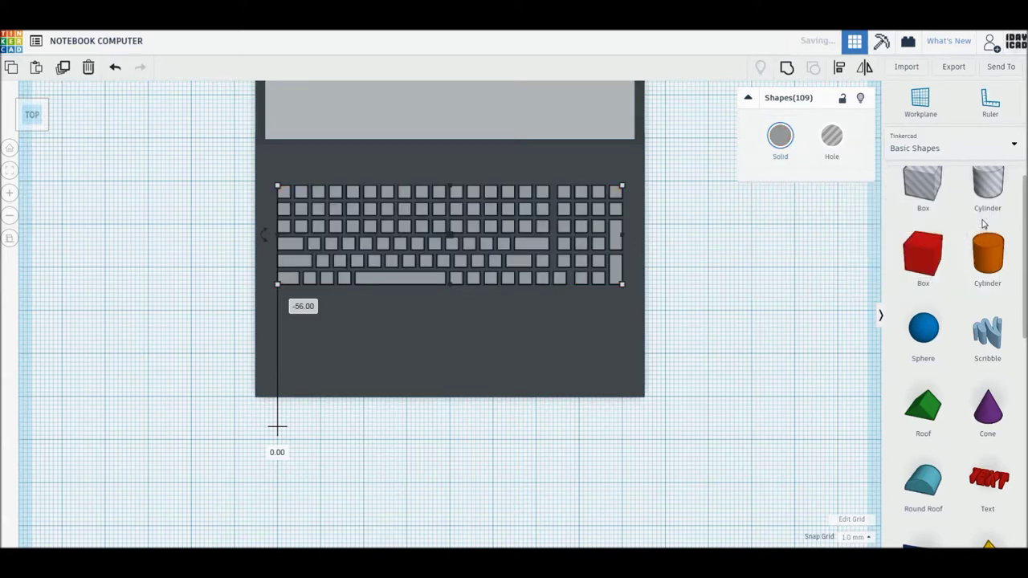
left_click(697, 355)
left_click_drag(391, 278, 475, 430)
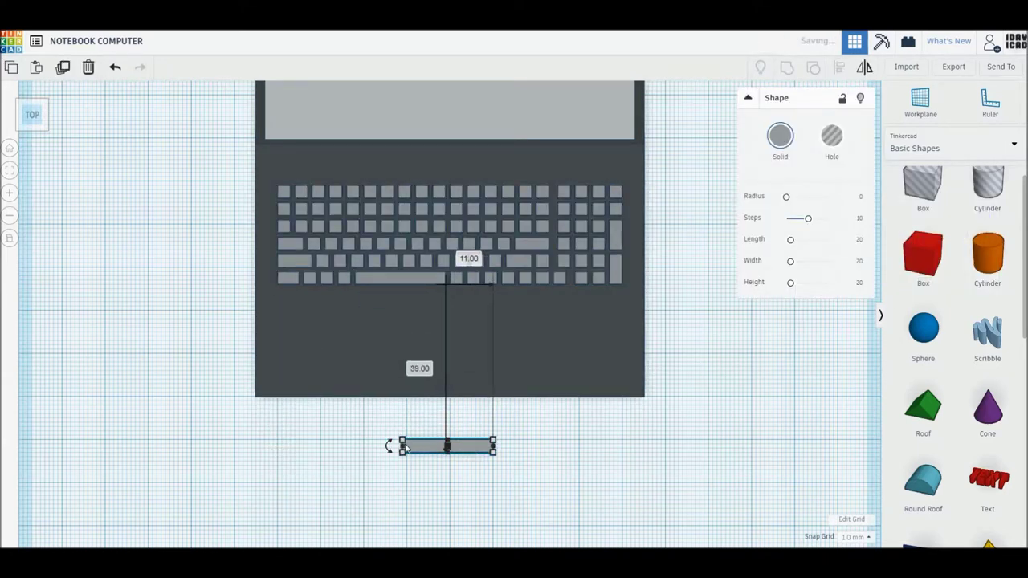
Step: Size a new box to about 20 by 18 mm and place it in the body below the keyboard
left_click_drag(474, 431, 473, 452)
left_click(347, 446)
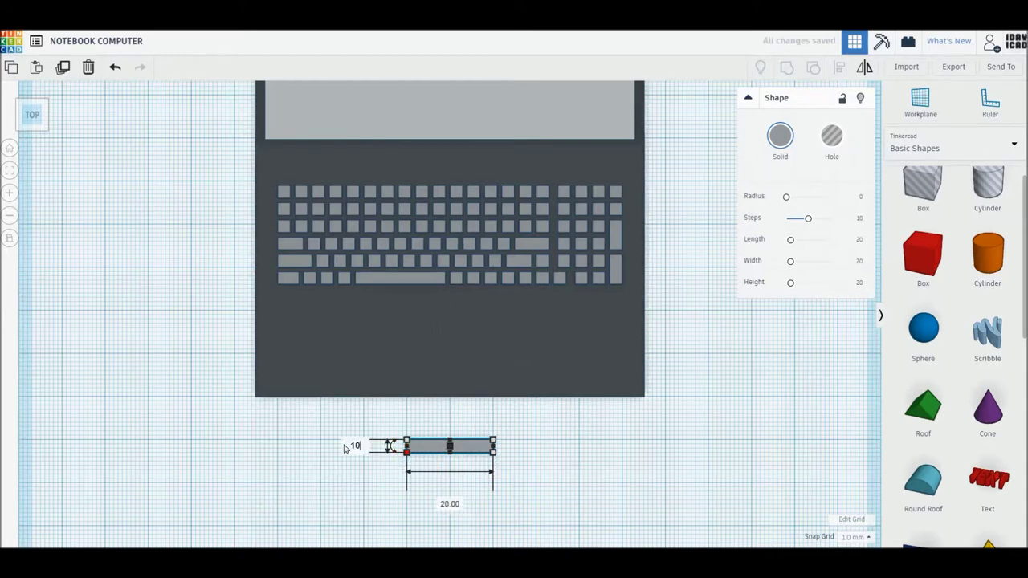
key("Return")
type("6")
key("Return")
left_click_drag(476, 472, 472, 355)
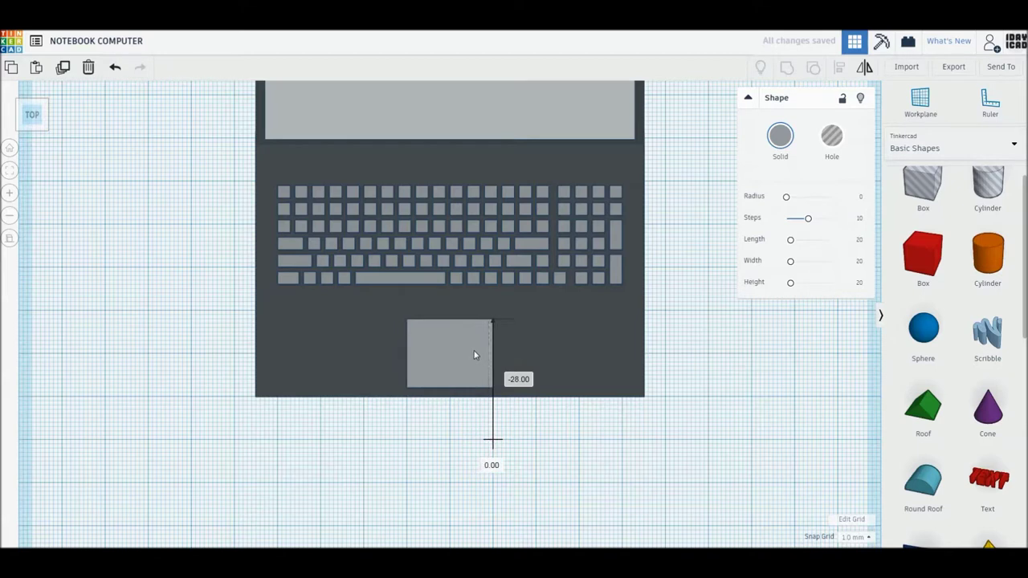
left_click_drag(450, 320, 450, 302)
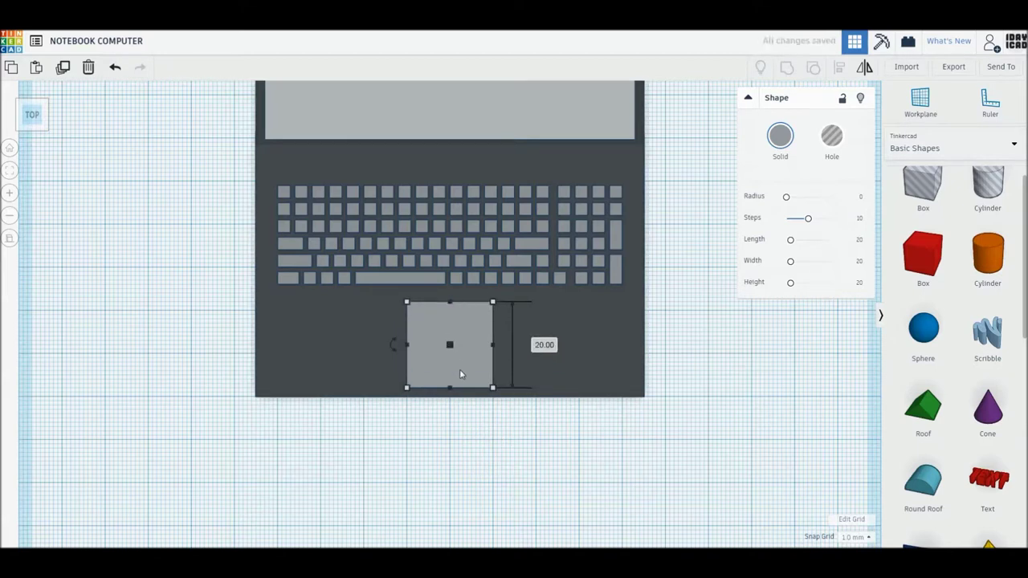
key("Up")
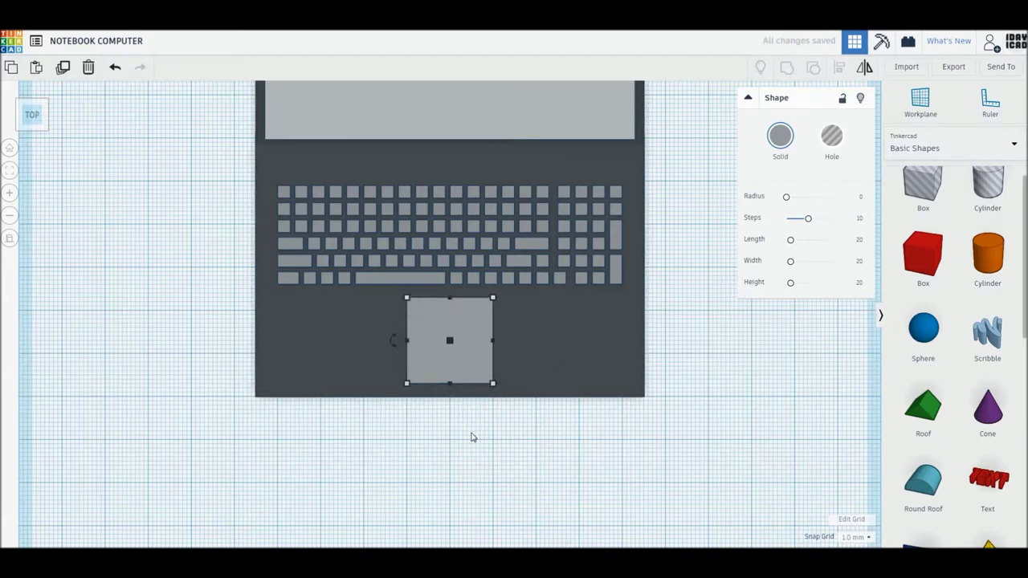
left_click_drag(449, 298, 450, 306)
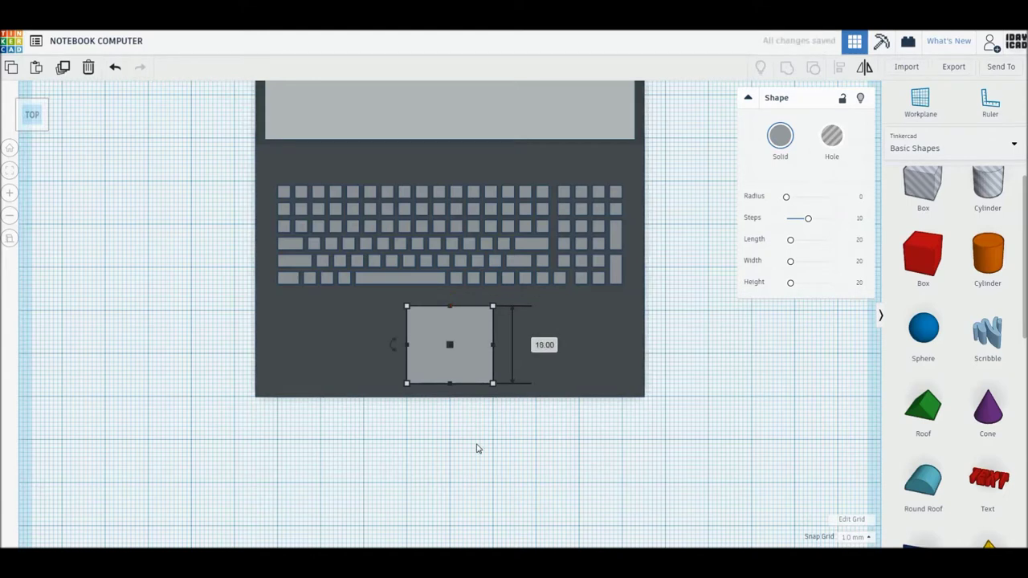
Step: Turn the box into a hole and group it with the laptop body
key("h")
key("ctrl+a")
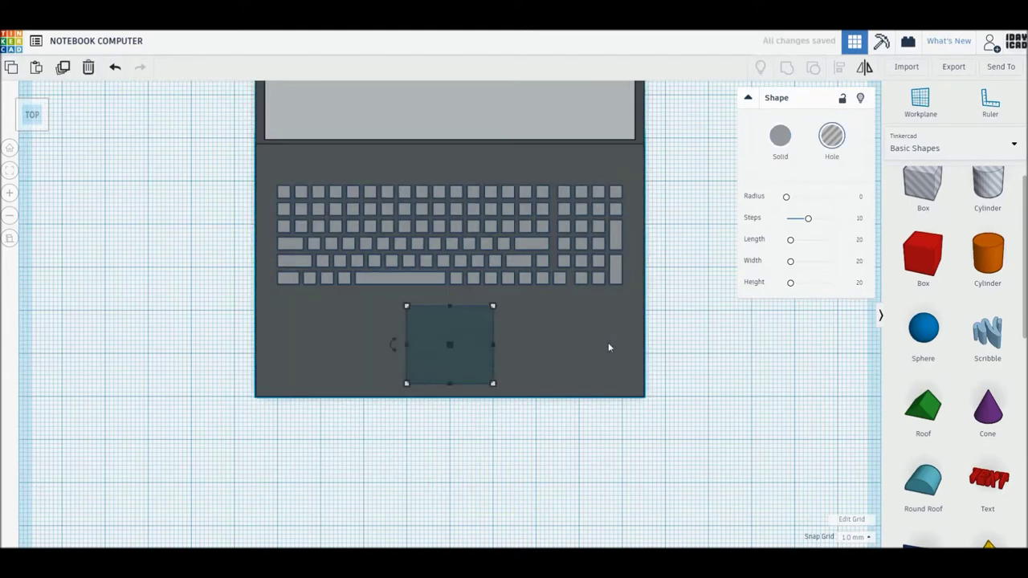
key("ctrl+g")
left_click(536, 434)
Step: Colour the recessed touchpad area light grey
left_click(450, 346)
left_click(780, 131)
left_click(963, 213)
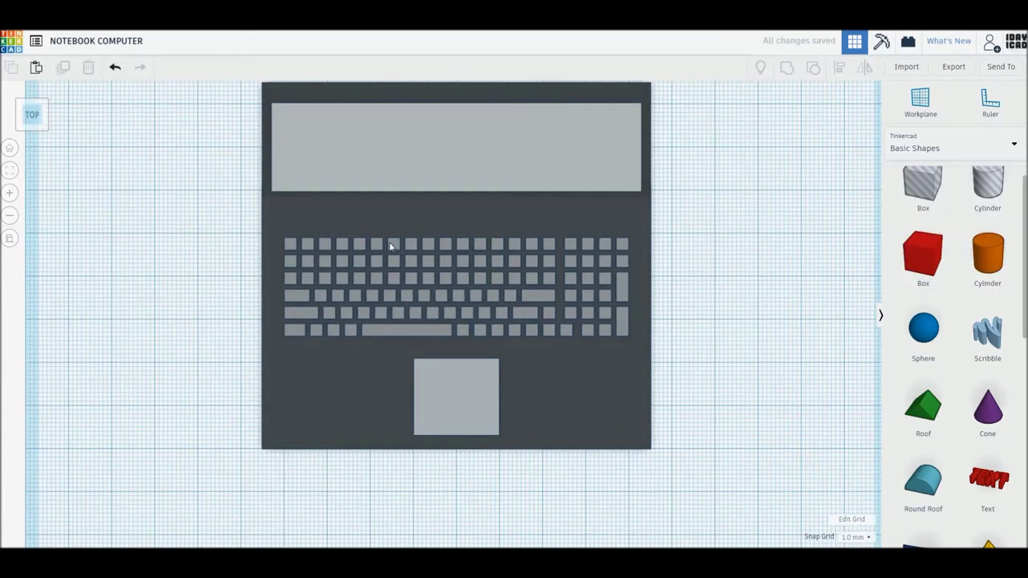
Step: Duplicate a small key into a row of six and group them together
left_click(464, 327)
left_click(463, 327)
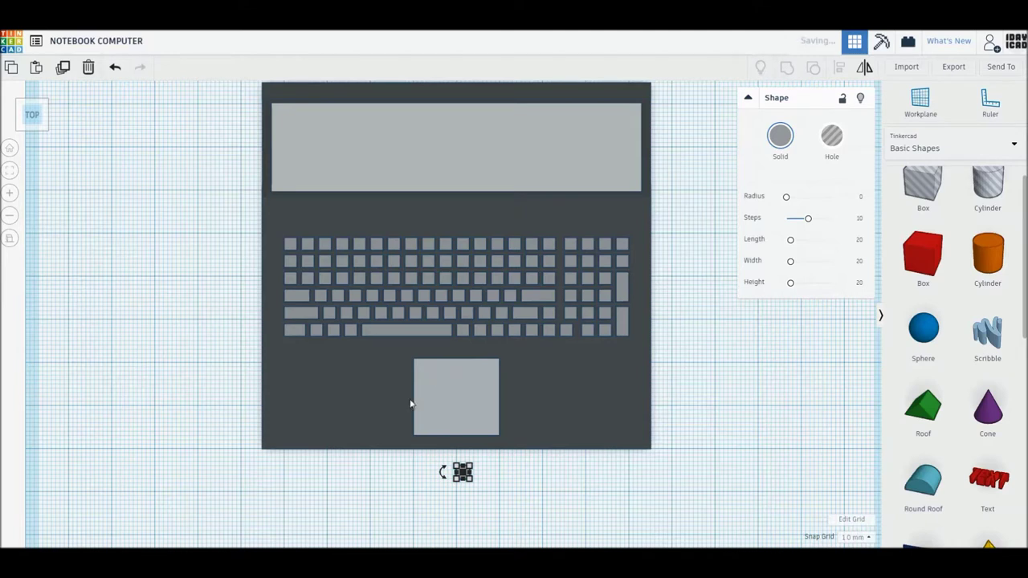
left_click(462, 504)
key("ctrl+z")
left_click(472, 496)
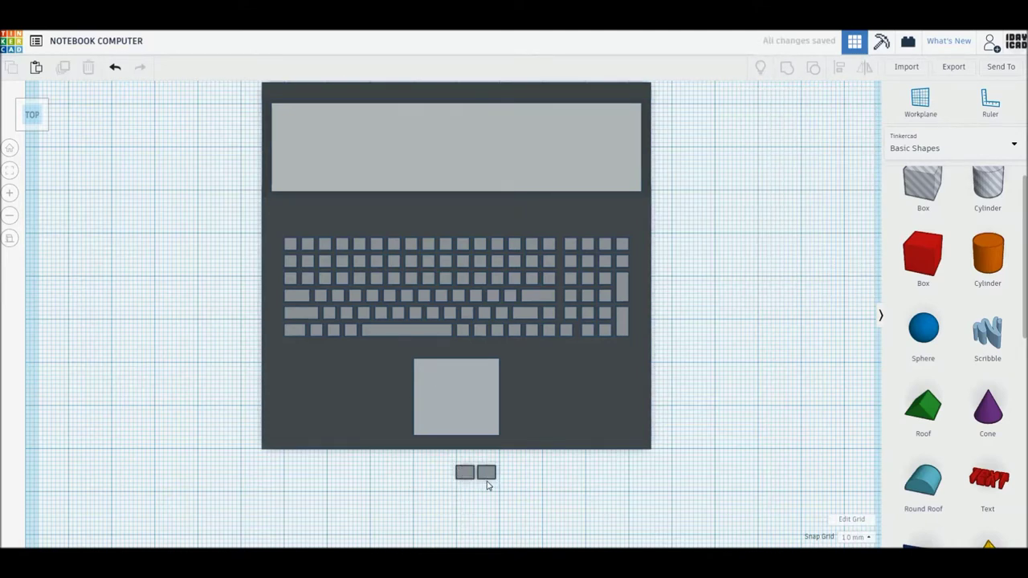
left_click(487, 480)
key("ctrl+d")
key("ctrl+d")
key("ctrl+d")
left_click_drag(628, 500, 440, 474)
key("ctrl+g")
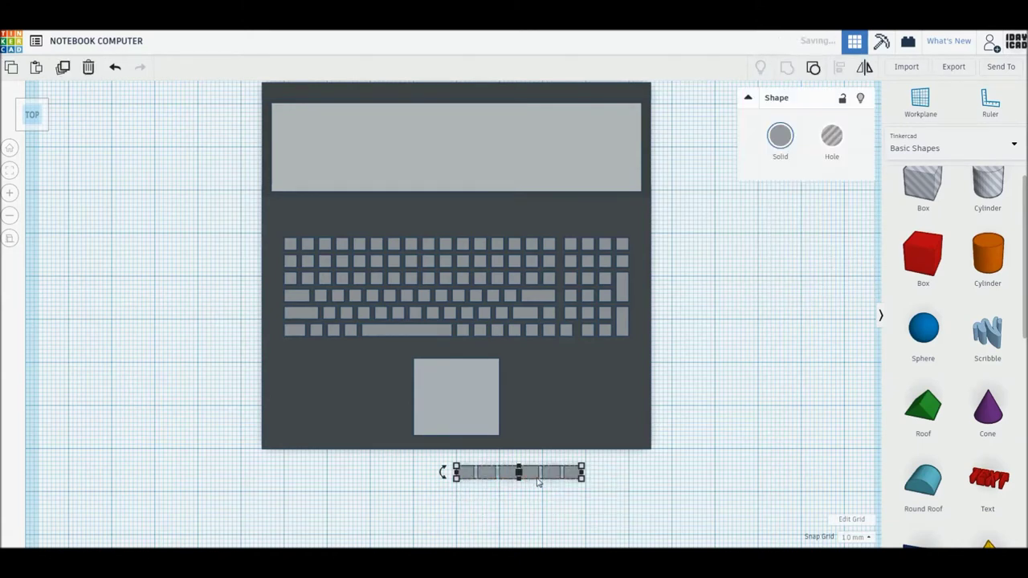
Step: Copy the key row, place it above the keyboard, and centre it on the laptop body
key("ctrl+c")
key("ctrl+v")
left_click_drag(539, 502, 478, 217)
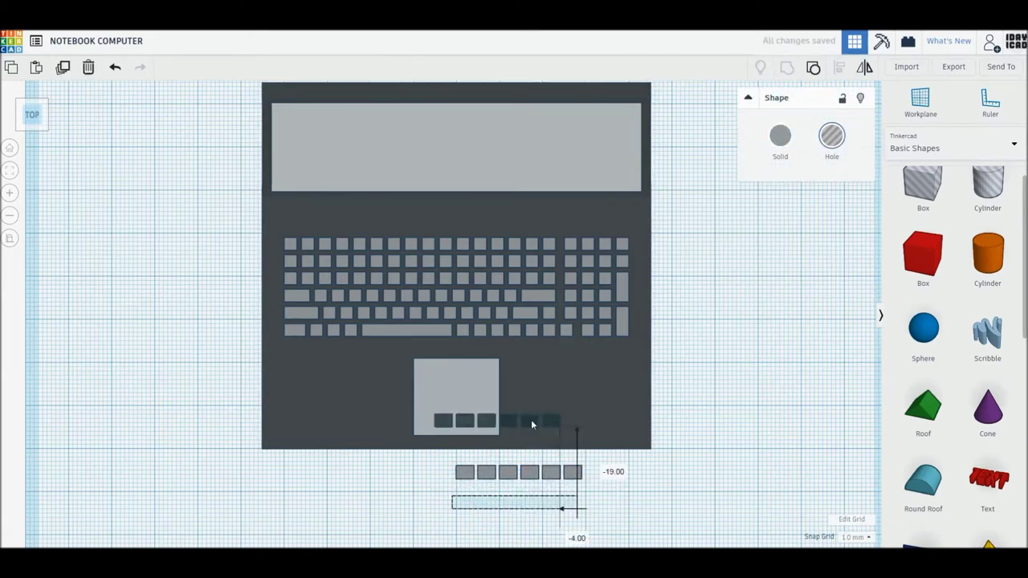
left_click(548, 255, "shift")
key("l")
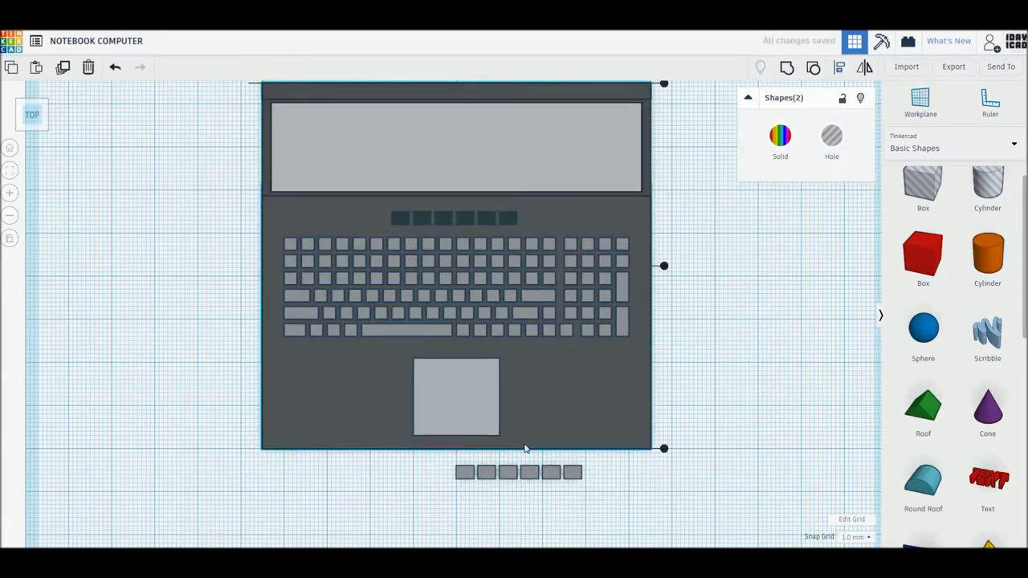
middle_click_drag(723, 287, 723, 363)
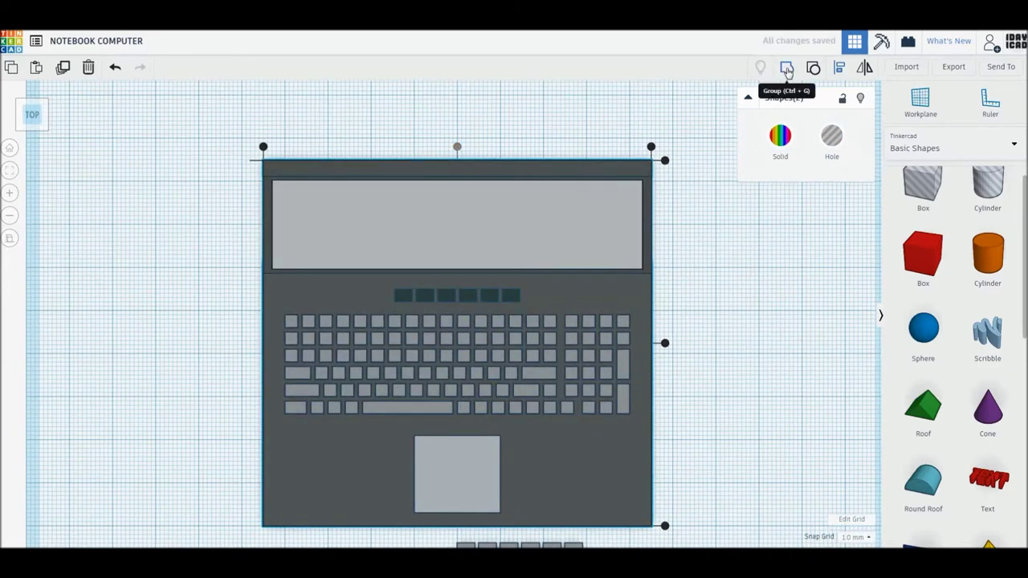
left_click(788, 71)
middle_click_drag(482, 322, 489, 228)
left_click_drag(488, 223, 480, 206)
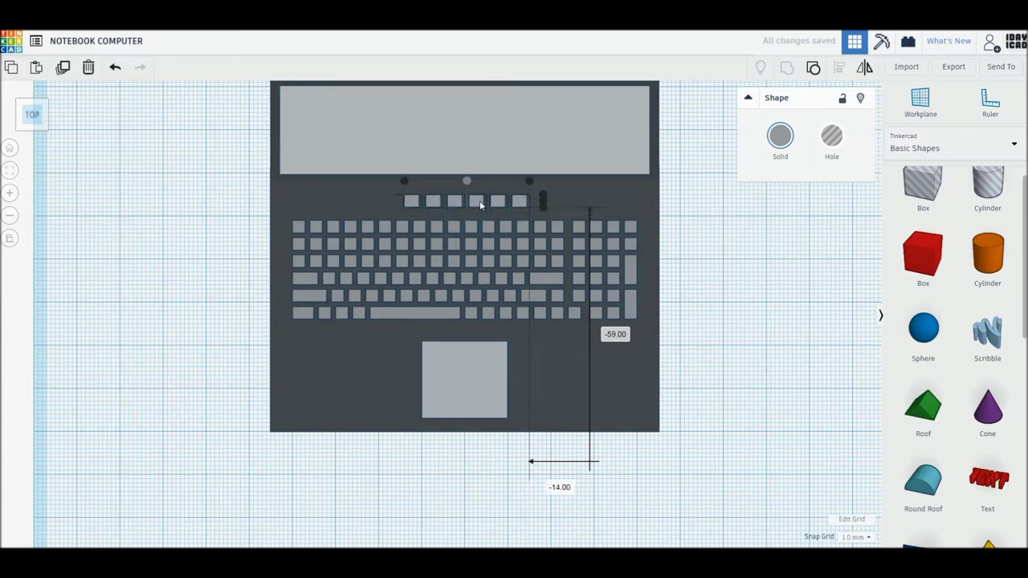
left_click(707, 282)
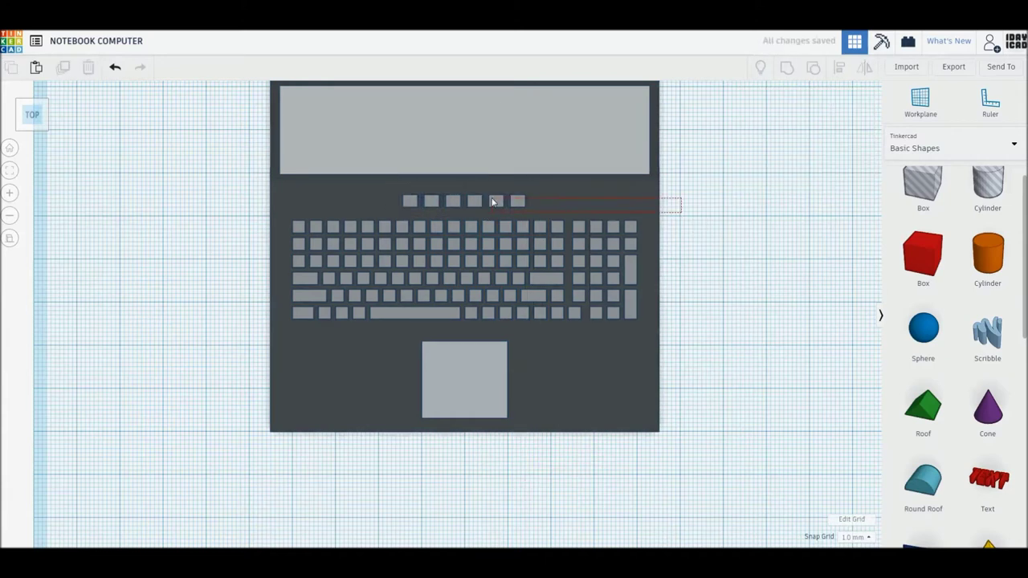
key("ctrl+a")
middle_click_drag(494, 313, 493, 385)
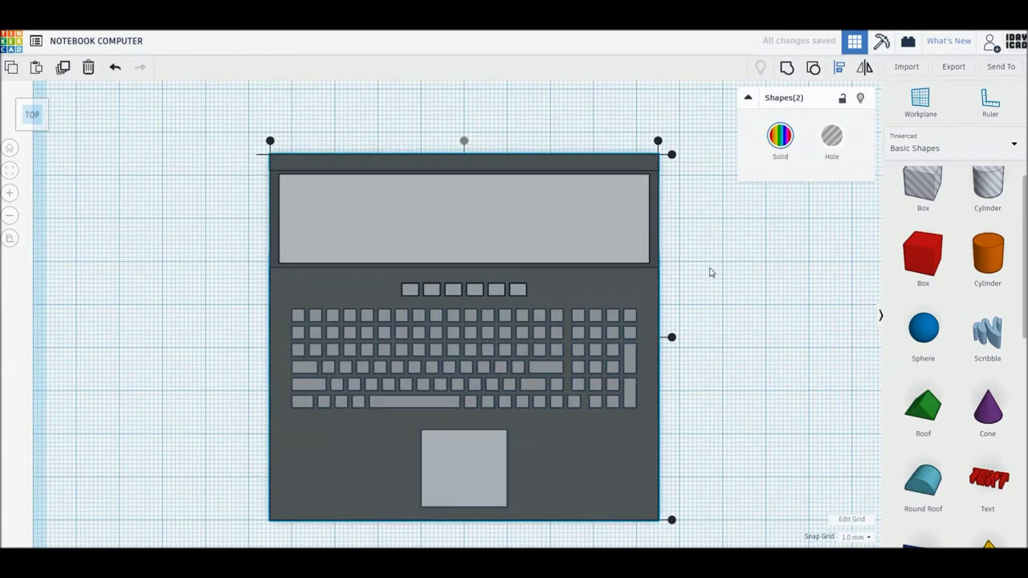
key("Escape")
left_click(523, 292)
left_click(780, 138)
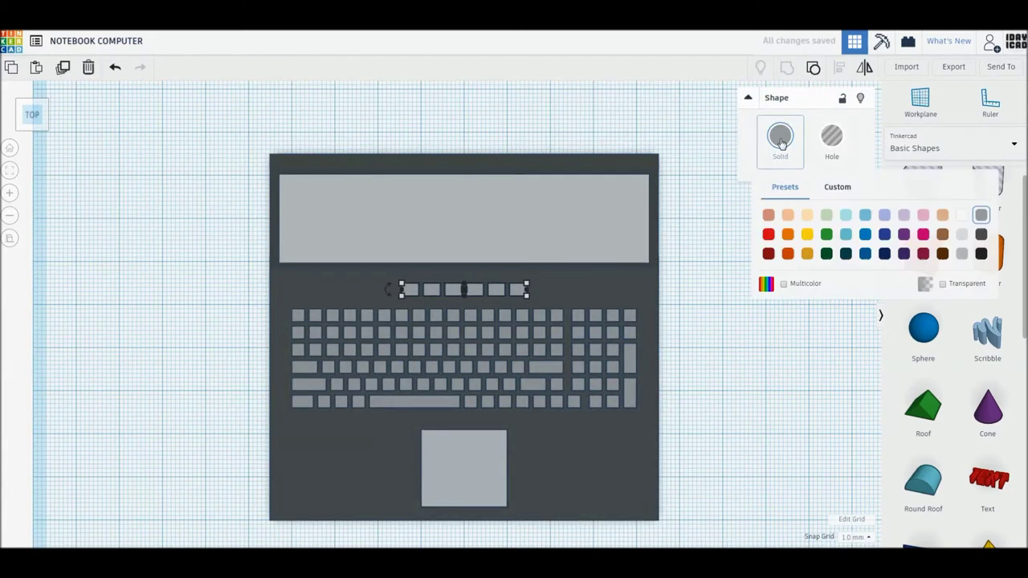
Step: Colour the function-key row light grey from the Solid palette
left_click(980, 234)
left_click(767, 313)
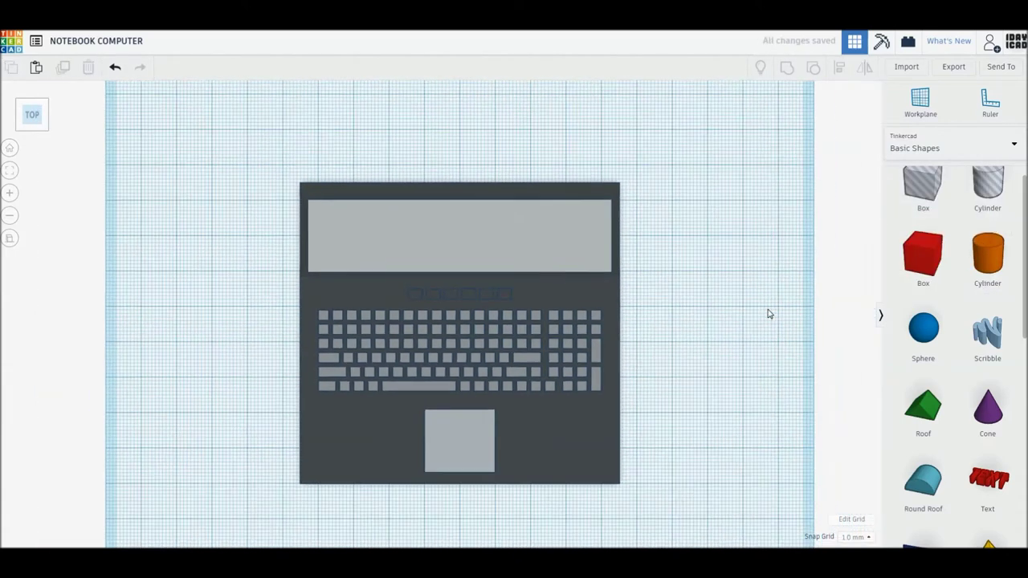
left_click(780, 138)
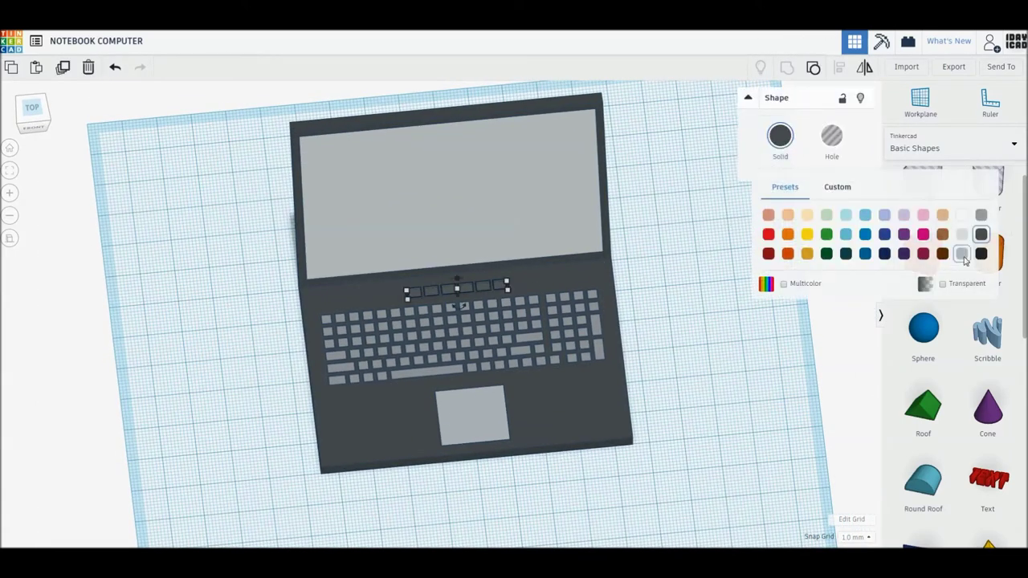
left_click(661, 384)
Step: Select the whole laptop and scale it up uniformly to roughly 145 mm wide
key("ctrl+a")
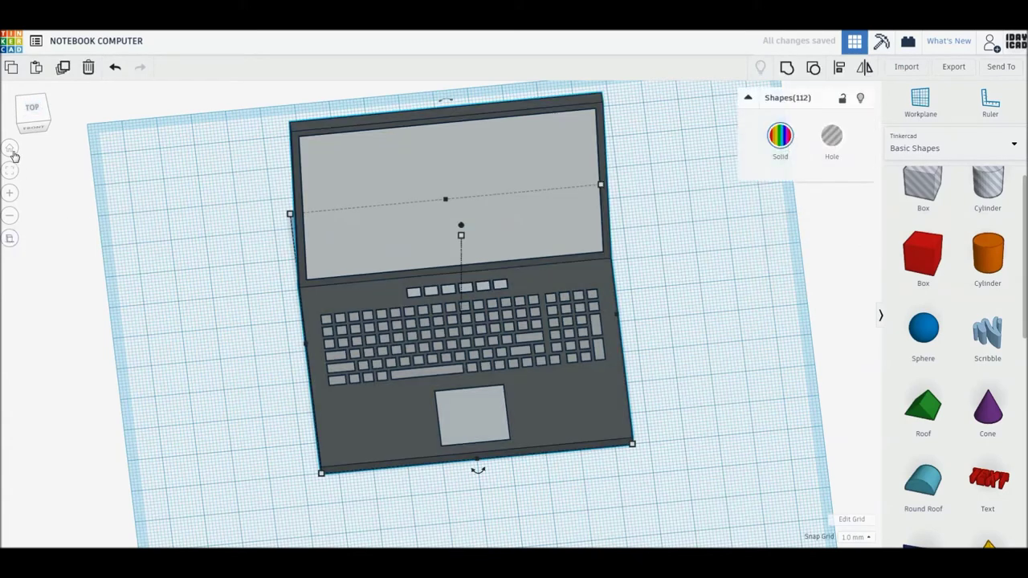
left_click(9, 147)
left_click(253, 393)
key("ctrl+a")
left_click_drag(493, 349, 502, 428)
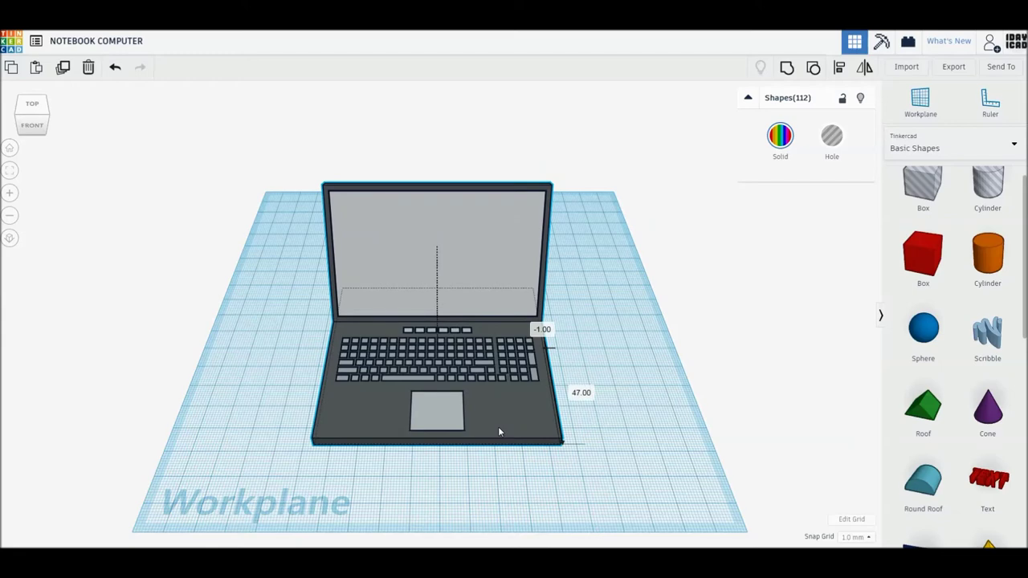
left_click_drag(502, 428, 501, 430)
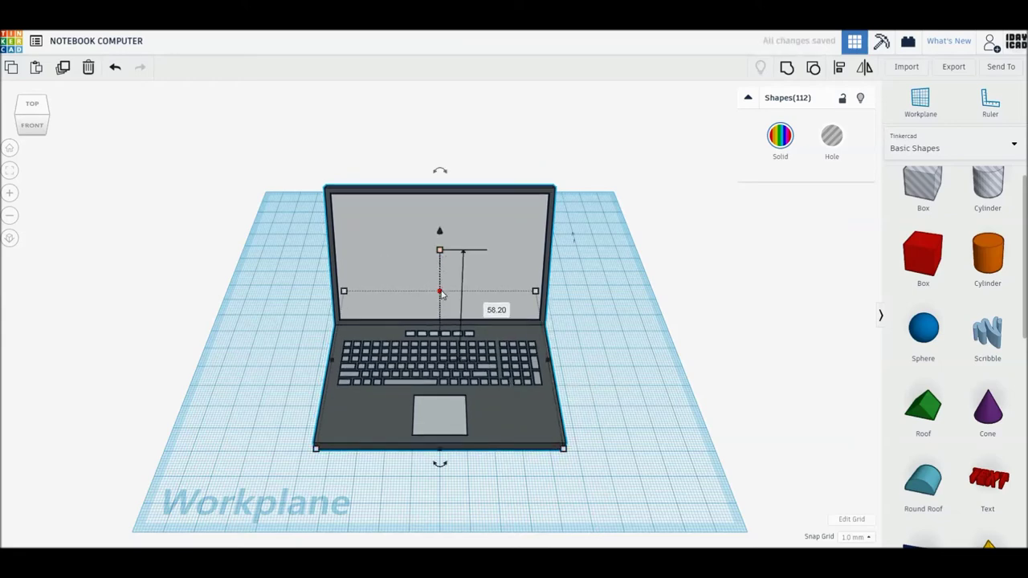
left_click_drag(563, 449, 602, 434, "shift")
left_click_drag(558, 253, 579, 238, "shift")
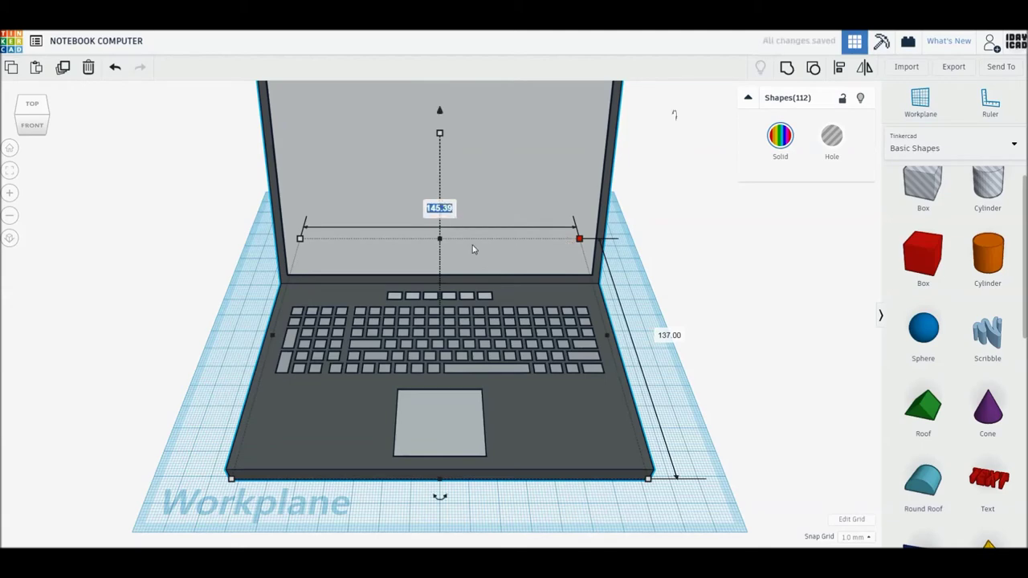
scroll(474, 247, "down", 2)
scroll(458, 261, "down", 1)
key("Escape")
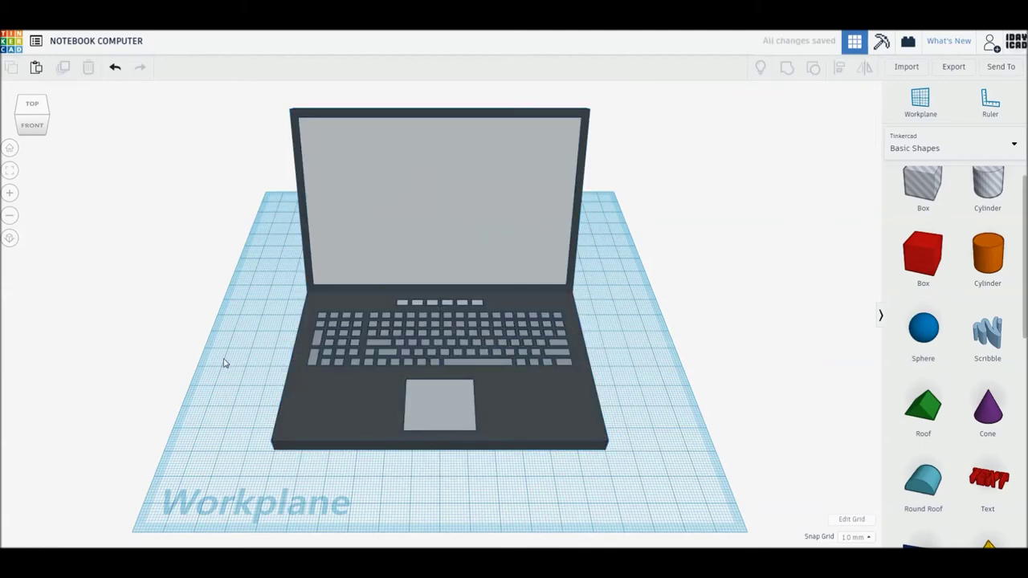
Step: Set the whole laptop's width to exactly 130 mm
left_click(440, 437)
left_click_drag(440, 458, 440, 482, "shift")
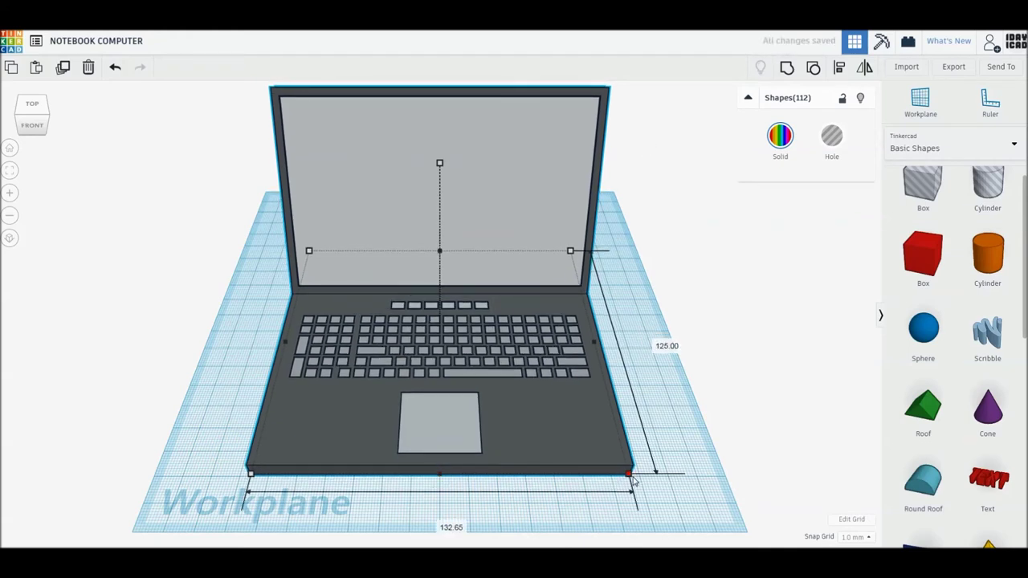
left_click(450, 526)
type("130")
key("Return")
left_click(504, 530)
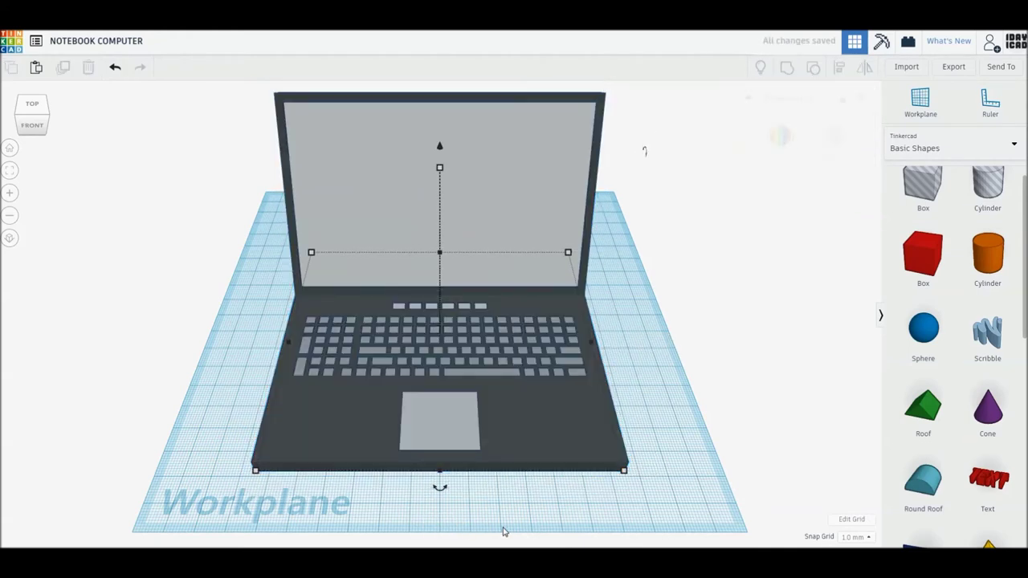